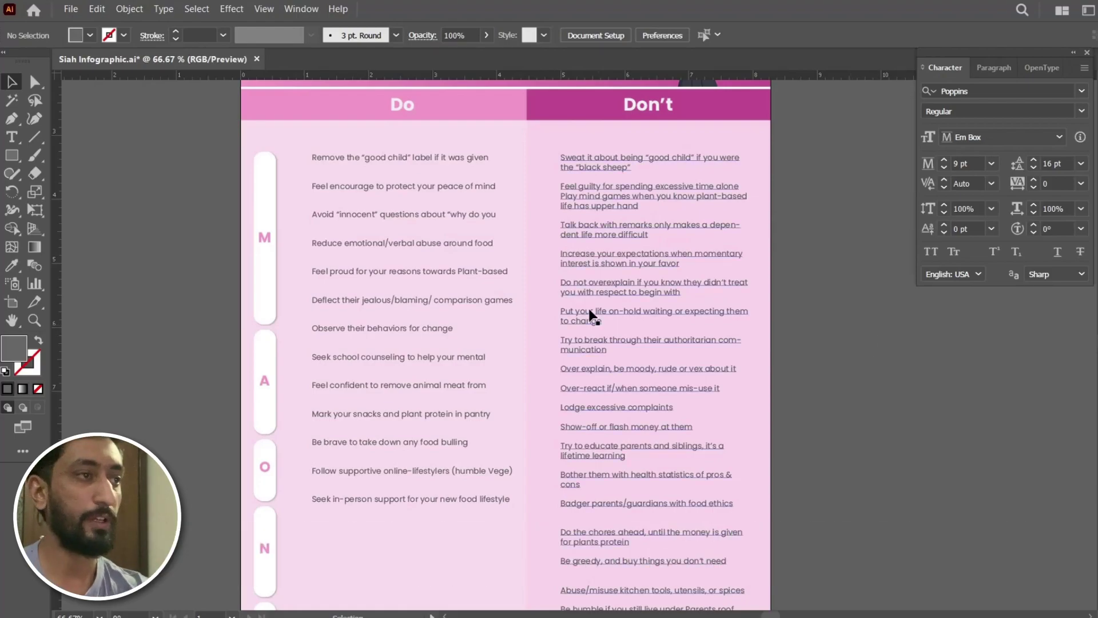
# - Place the green check bullet beside the first sentence in the Do column
pyautogui.keyDown('ctrl'); pyautogui.keyDown('alt'); pyautogui.click(510, 269); pyautogui.keyUp('alt'); pyautogui.keyUp('ctrl')
pyautogui.moveTo(544, 255); pyautogui.dragTo(494, 242)
pyautogui.keyDown('ctrl'); pyautogui.click(491, 398); pyautogui.keyUp('ctrl')
pyautogui.moveTo(510, 289); pyautogui.dragTo(458, 319)
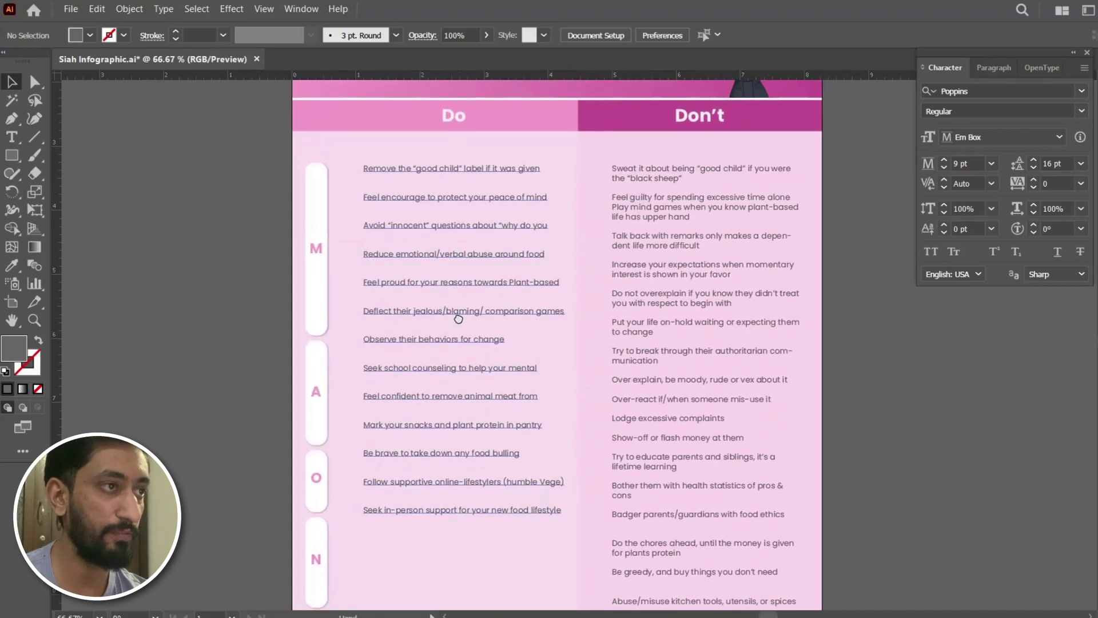
pyautogui.click(385, 178)
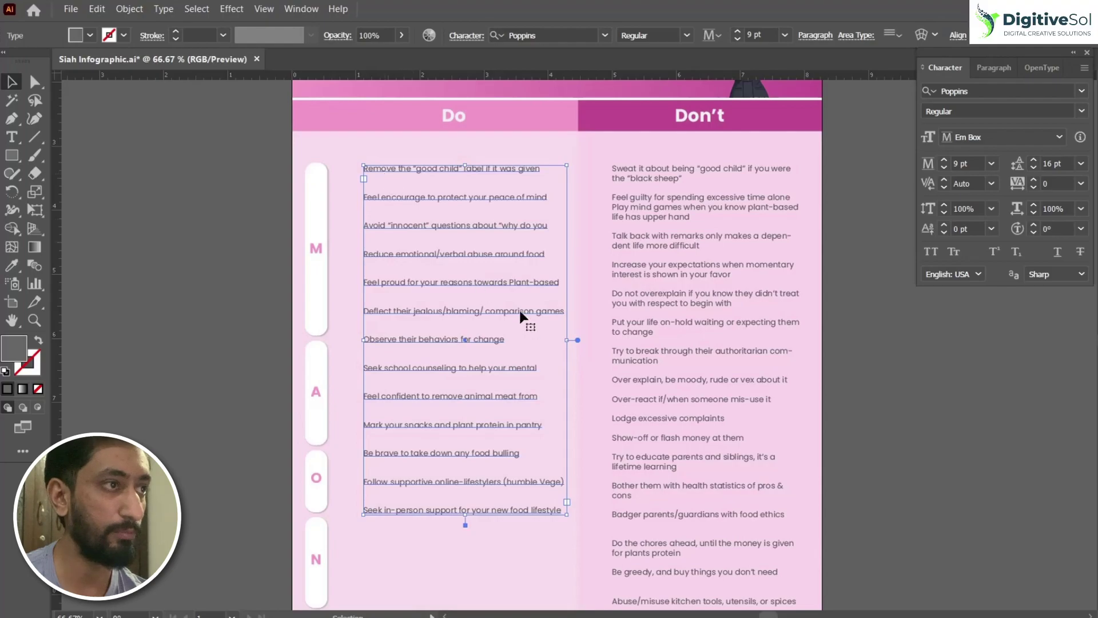
pyautogui.click(578, 343)
pyautogui.moveTo(578, 343); pyautogui.dragTo(340, 168)
pyautogui.scroll(3, 451, 243)
pyautogui.click(409, 233)
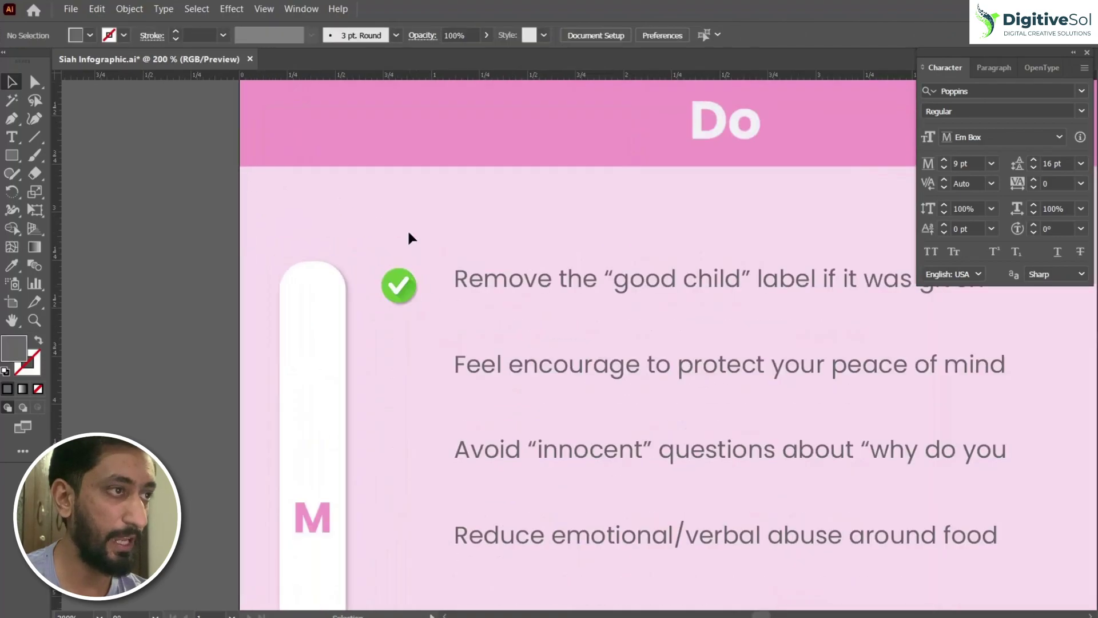
# - Place a horizontal guide through the middle of the first Do sentence, "Remove the 'good child' label if it was given"
pyautogui.hotkey('ctrl', '-')
pyautogui.hotkey('ctrl', '-')
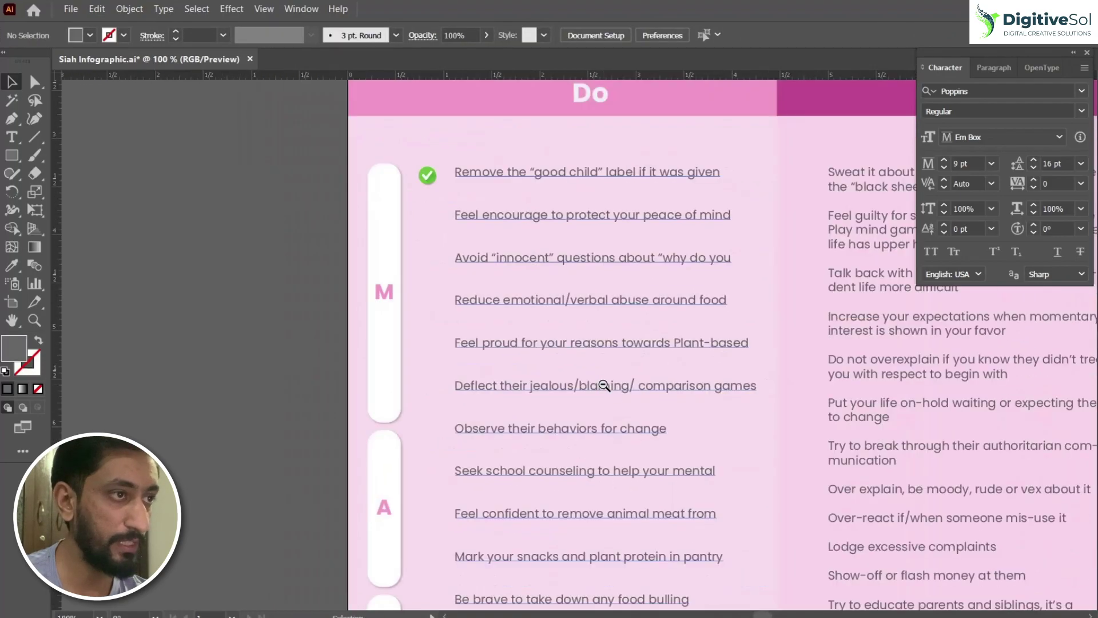
pyautogui.moveTo(607, 400); pyautogui.dragTo(545, 280)
pyautogui.moveTo(481, 113); pyautogui.dragTo(529, 253)
pyautogui.keyDown('ctrl'); pyautogui.click(531, 254); pyautogui.keyUp('ctrl')
pyautogui.keyDown('ctrl'); pyautogui.click(583, 323); pyautogui.keyUp('ctrl')
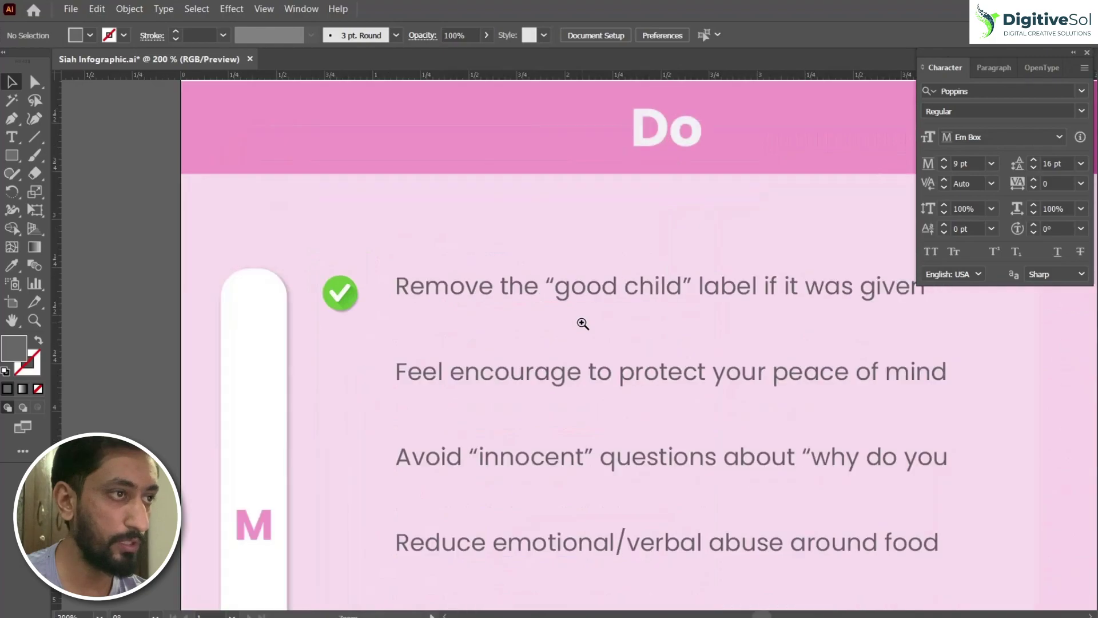
pyautogui.keyDown('ctrl'); pyautogui.click(583, 324); pyautogui.keyUp('ctrl')
pyautogui.hotkey('ctrl', 'r')
pyautogui.hotkey('ctrl', 'r')
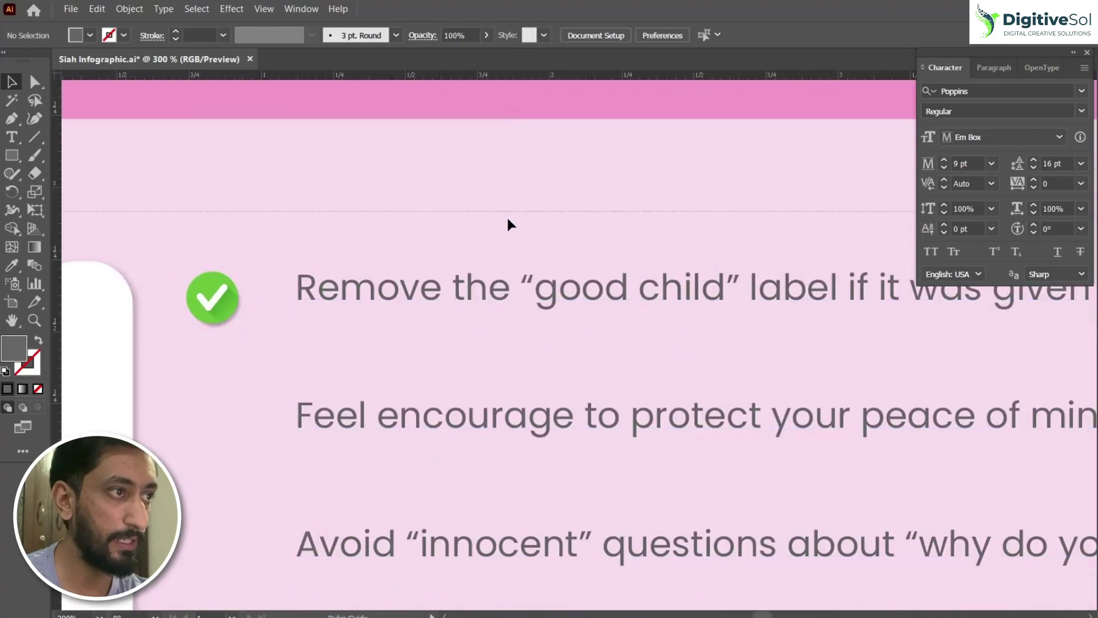
# - Line up the center of the green check bullet with the guide through the first sentence
pyautogui.click(221, 298)
pyautogui.click(297, 319)
pyautogui.keyDown('ctrl'); pyautogui.click(301, 320); pyautogui.keyUp('ctrl')
pyautogui.moveTo(469, 341); pyautogui.dragTo(470, 328)
pyautogui.click(576, 400)
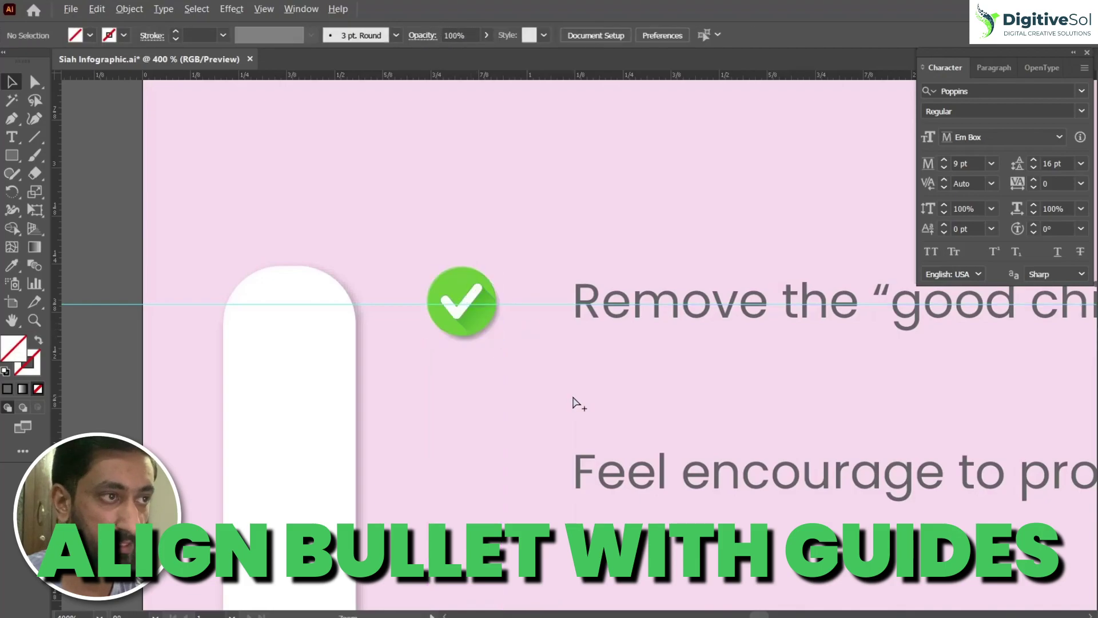
# - Copy the check bullet straight down beside the second sentence, "Feel encourage to protect your peace of mind"
pyautogui.hotkey('ctrl', '-')
pyautogui.hotkey('ctrl', '-')
pyautogui.keyDown('alt'); pyautogui.moveTo(321, 199); pyautogui.dragTo(324, 280); pyautogui.keyUp('alt')
pyautogui.hotkey('ctrl', '-')
pyautogui.moveTo(545, 381); pyautogui.dragTo(434, 296)
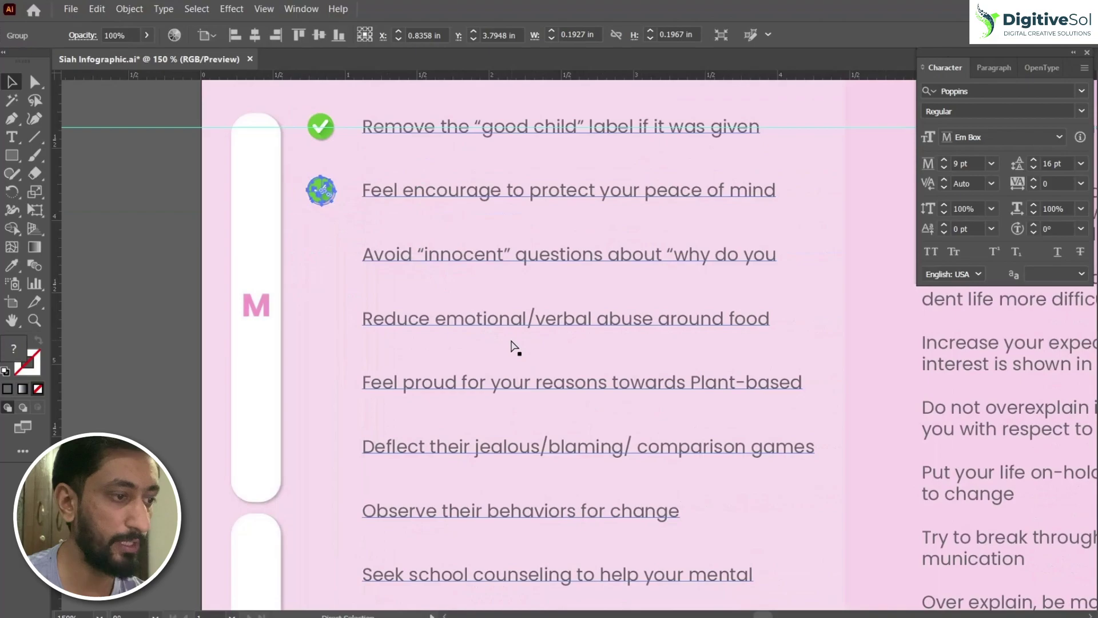
# - Repeat the bullet copy down the Do column as far as "Seek in-person support for your new food lifestyle", undoing the surplus copy
pyautogui.hotkey('ctrl', 'd')
pyautogui.hotkey('ctrl', 'd')
pyautogui.hotkey('ctrl', 'd')
pyautogui.hotkey('ctrl', 'd')
pyautogui.hotkey('ctrl', 'd')
pyautogui.hotkey('ctrl', 'd')
pyautogui.hotkey('ctrl', 'd')
pyautogui.hotkey('ctrl', 'd')
pyautogui.scroll(-6, 612, 429)
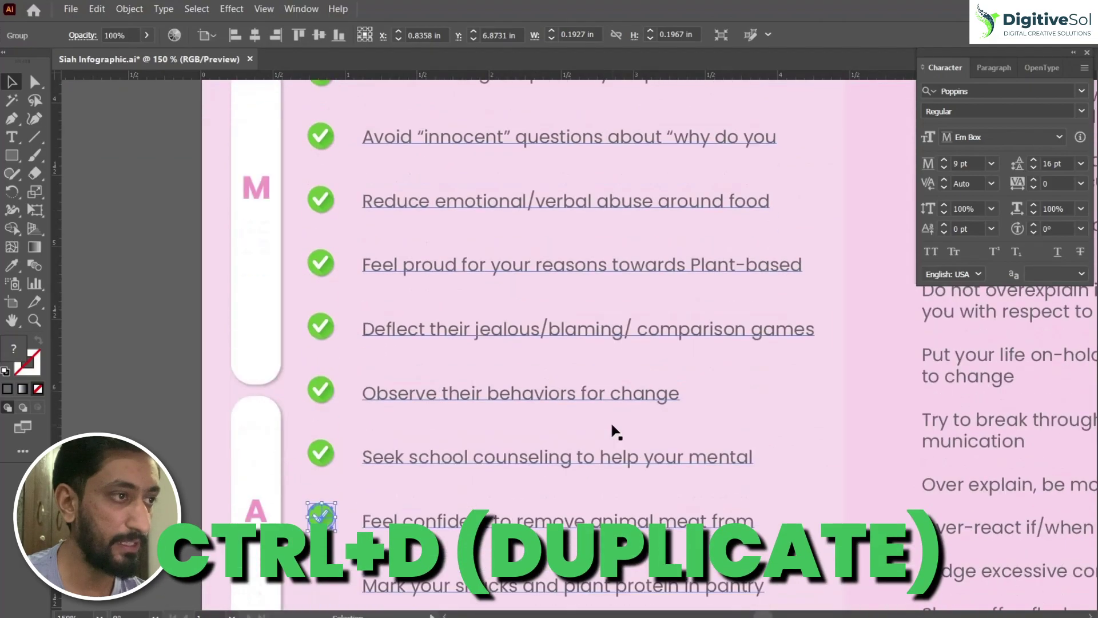
pyautogui.hotkey('ctrl', 'd')
pyautogui.hotkey('ctrl', 'd')
pyautogui.scroll(-1, 612, 429)
pyautogui.hotkey('ctrl', 'd')
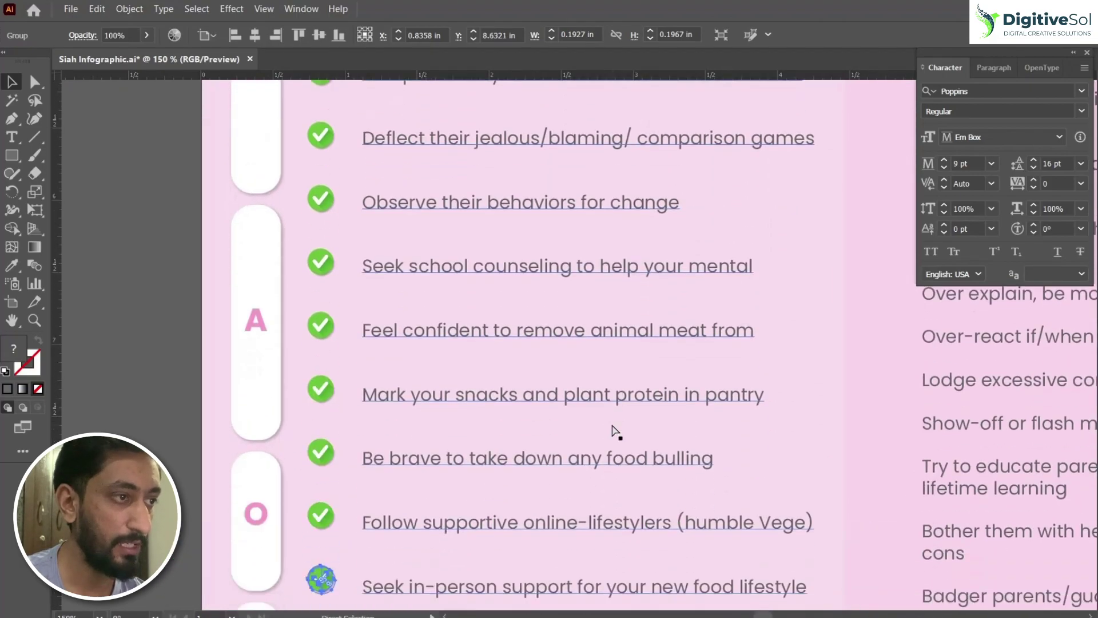
pyautogui.scroll(-3, 613, 431)
pyautogui.hotkey('ctrl', 'z')
# - Place a horizontal guide through the "Mark your snacks and plant protein in pantry" line and lower its bullet onto the guide
pyautogui.scroll(2, 467, 437)
pyautogui.moveTo(466, 437); pyautogui.dragTo(524, 580)
pyautogui.scroll(3, 503, 331)
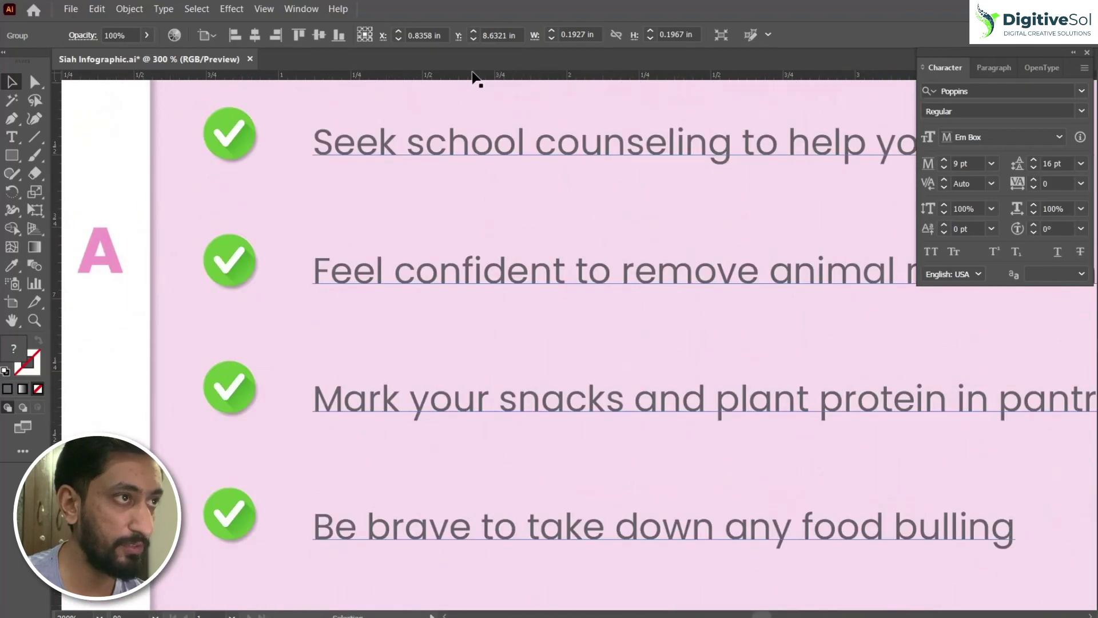
pyautogui.moveTo(476, 76); pyautogui.dragTo(501, 402)
pyautogui.click(238, 389)
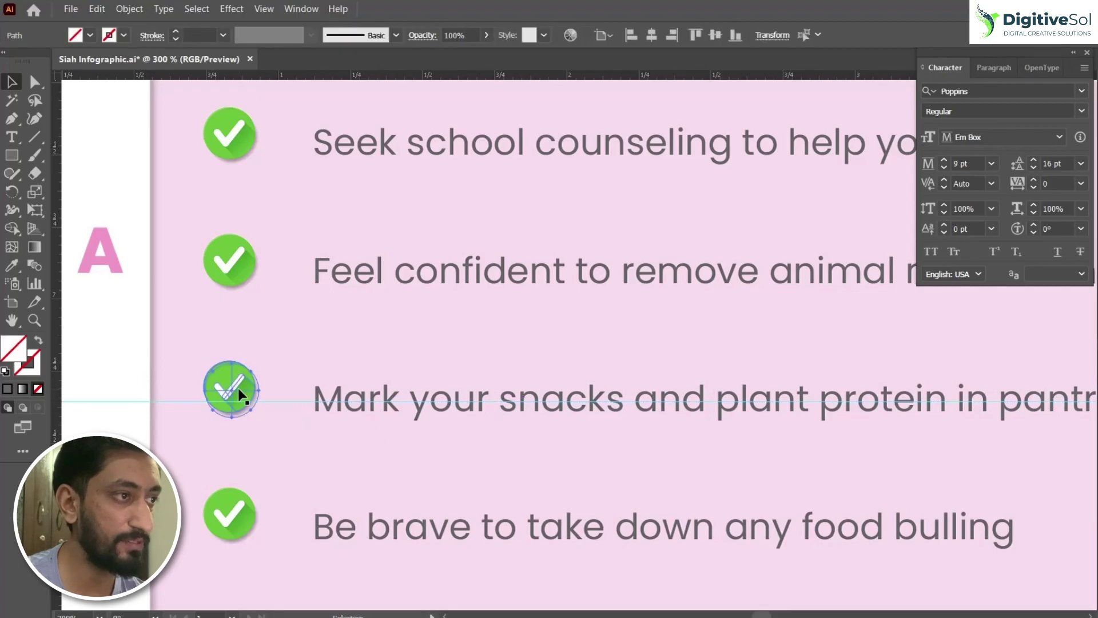
pyautogui.click(343, 391)
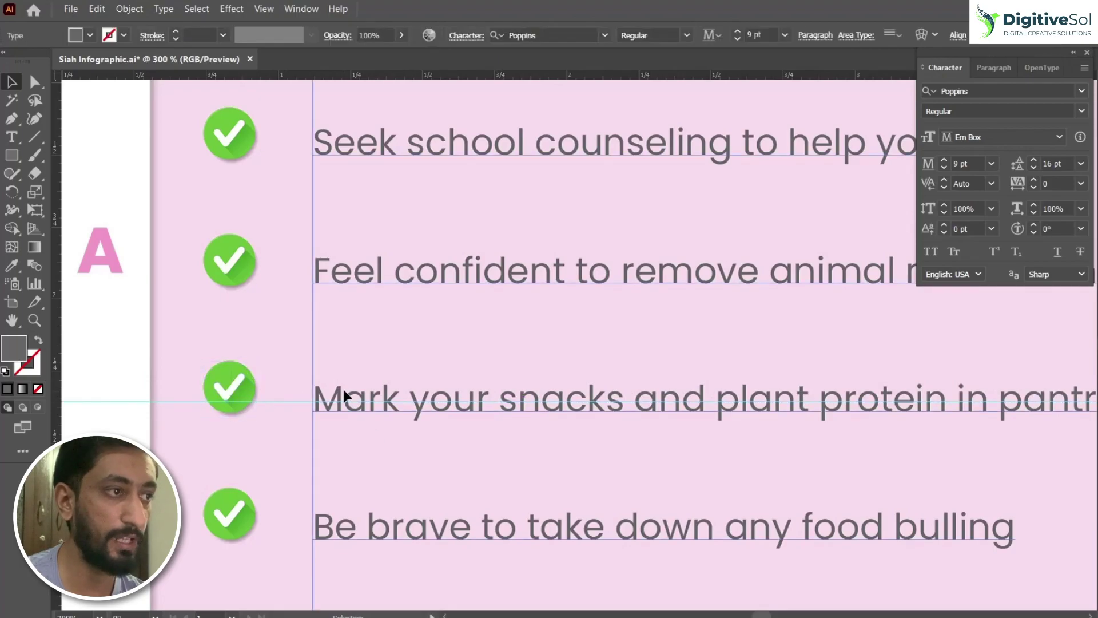
pyautogui.click(304, 439)
pyautogui.keyDown('ctrl'); pyautogui.click(456, 408); pyautogui.keyUp('ctrl')
# - Move the guide up to the "Feel confident to remove animal meat from" line and lower that line's bullet to match
pyautogui.moveTo(329, 236); pyautogui.dragTo(318, 374)
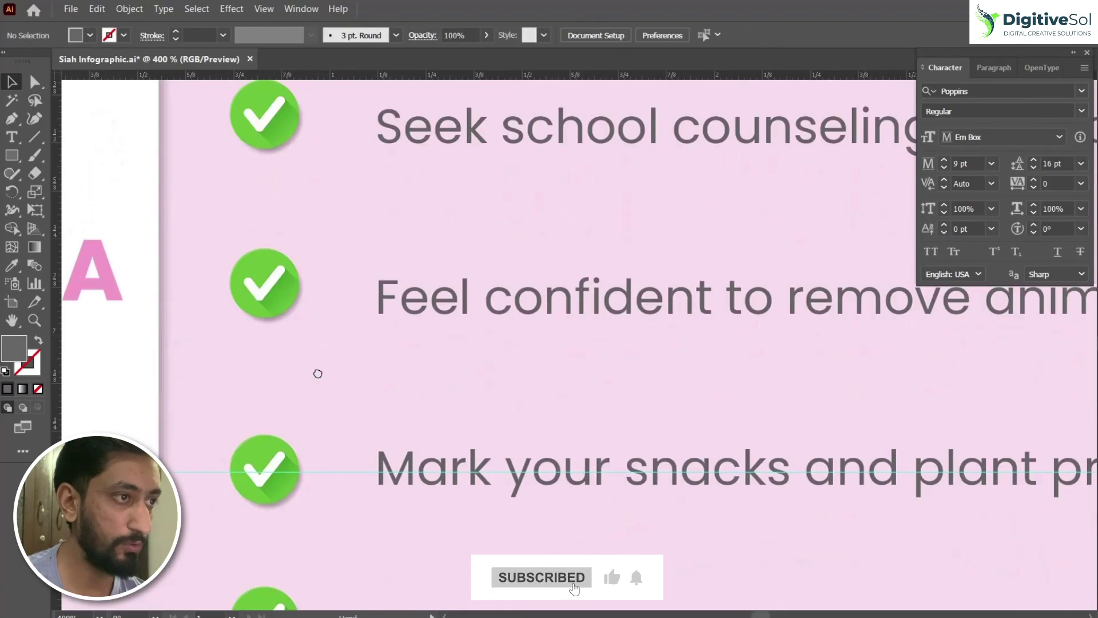
pyautogui.moveTo(330, 472); pyautogui.dragTo(339, 307)
pyautogui.moveTo(277, 275); pyautogui.dragTo(277, 293)
pyautogui.click(371, 373)
# - Delete all the duplicated check bullets, keeping only the one beside the first sentence
pyautogui.keyDown('ctrl'); pyautogui.keyDown('alt'); pyautogui.click(613, 413); pyautogui.keyUp('alt'); pyautogui.keyUp('ctrl')
pyautogui.keyDown('ctrl'); pyautogui.keyDown('alt'); pyautogui.click(614, 413); pyautogui.keyUp('alt'); pyautogui.keyUp('ctrl')
pyautogui.keyDown('ctrl'); pyautogui.keyDown('alt'); pyautogui.click(613, 413); pyautogui.keyUp('alt'); pyautogui.keyUp('ctrl')
pyautogui.keyDown('ctrl'); pyautogui.keyDown('alt'); pyautogui.click(613, 413); pyautogui.keyUp('alt'); pyautogui.keyUp('ctrl')
pyautogui.moveTo(503, 290); pyautogui.dragTo(400, 461)
pyautogui.keyDown('ctrl'); pyautogui.keyDown('alt'); pyautogui.click(436, 406); pyautogui.keyUp('alt'); pyautogui.keyUp('ctrl')
pyautogui.moveTo(321, 452); pyautogui.dragTo(337, 478)
pyautogui.moveTo(388, 543); pyautogui.dragTo(375, 196)
pyautogui.press('Delete')
pyautogui.moveTo(292, 167); pyautogui.dragTo(240, 251)
pyautogui.click(242, 253)
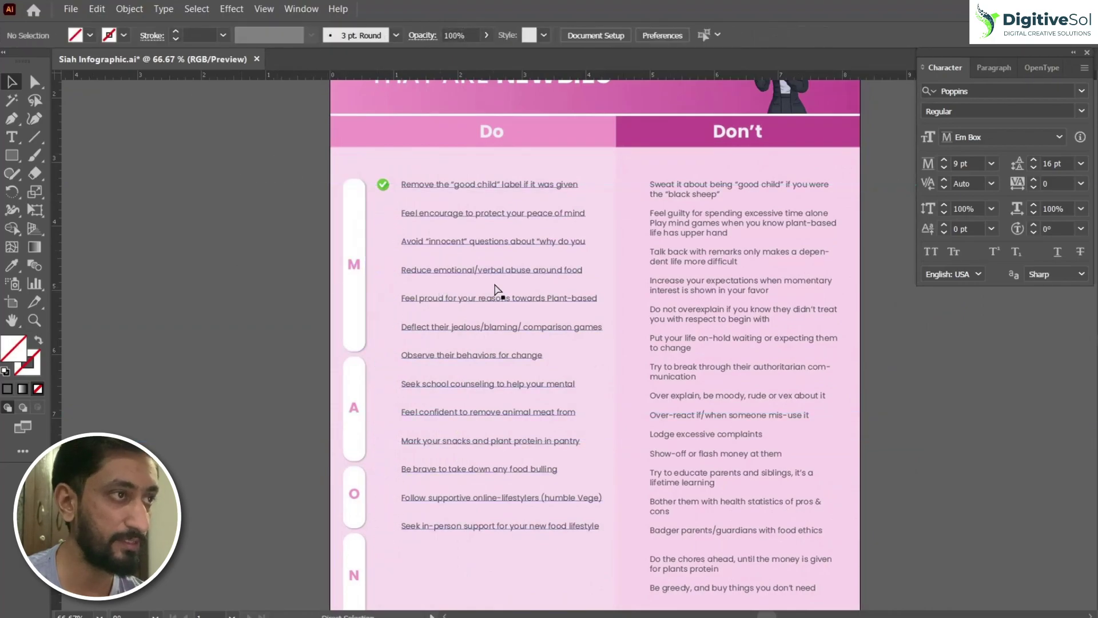
# - Place a horizontal guide through the middle of the "Be brave to take down any food bulling" line
pyautogui.keyDown('ctrl'); pyautogui.click(492, 287); pyautogui.keyUp('ctrl')
pyautogui.keyDown('ctrl'); pyautogui.click(507, 283); pyautogui.keyUp('ctrl')
pyautogui.keyDown('ctrl'); pyautogui.click(654, 293); pyautogui.keyUp('ctrl')
pyautogui.click(339, 273)
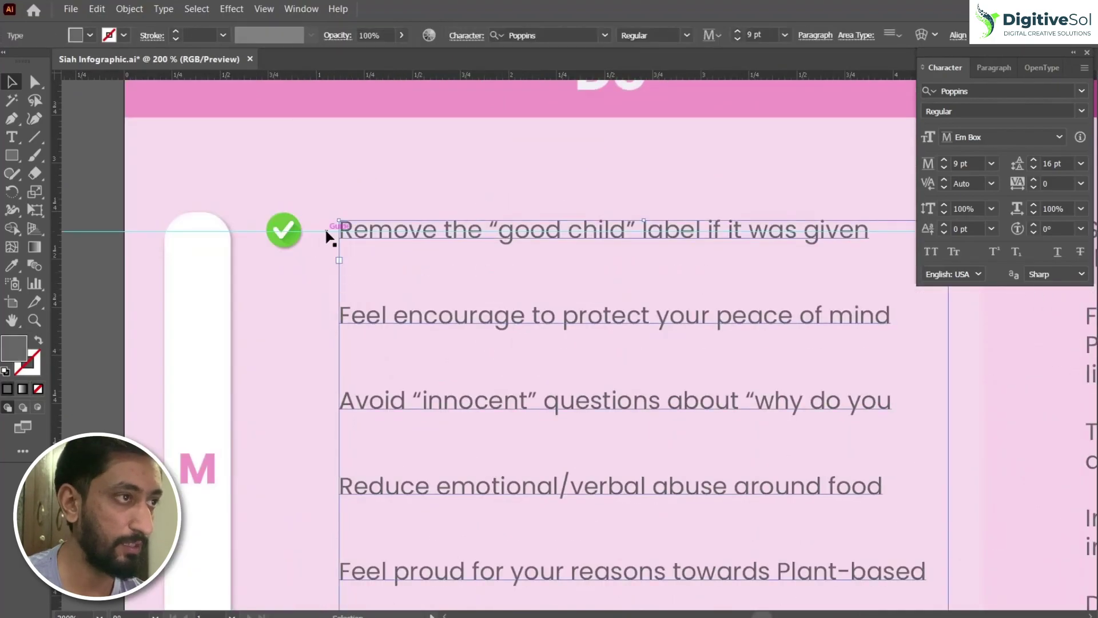
pyautogui.keyDown('ctrl'); pyautogui.keyDown('alt'); pyautogui.click(485, 414); pyautogui.keyUp('alt'); pyautogui.keyUp('ctrl')
pyautogui.moveTo(589, 397); pyautogui.dragTo(471, 303)
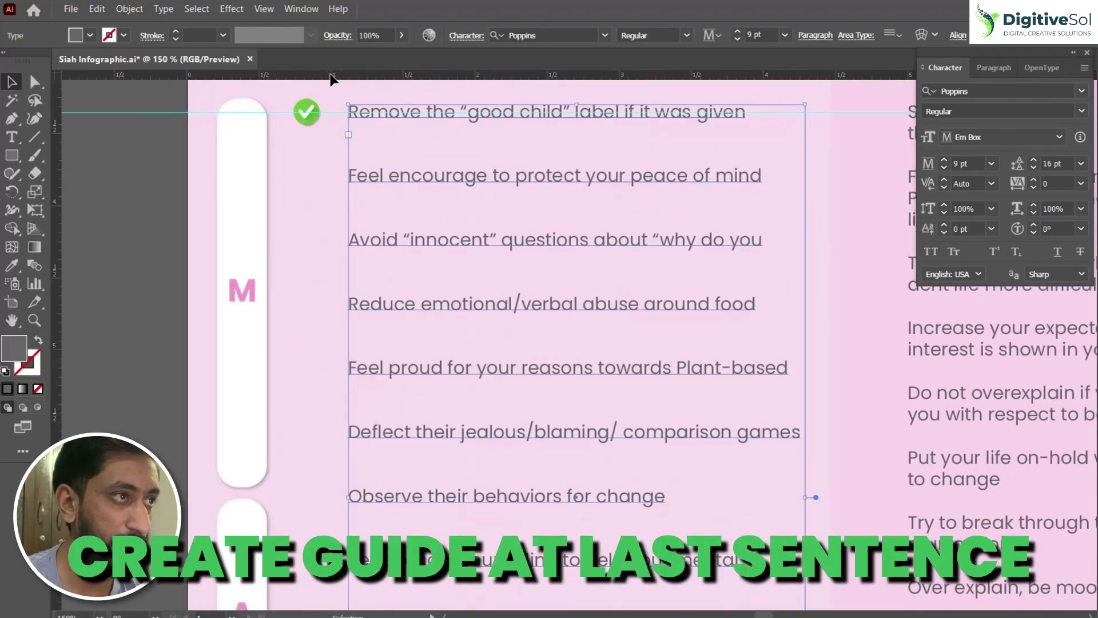
pyautogui.moveTo(312, 79); pyautogui.dragTo(309, 516)
pyautogui.hotkey('ctrl', 'z')
pyautogui.moveTo(166, 281); pyautogui.dragTo(168, 561)
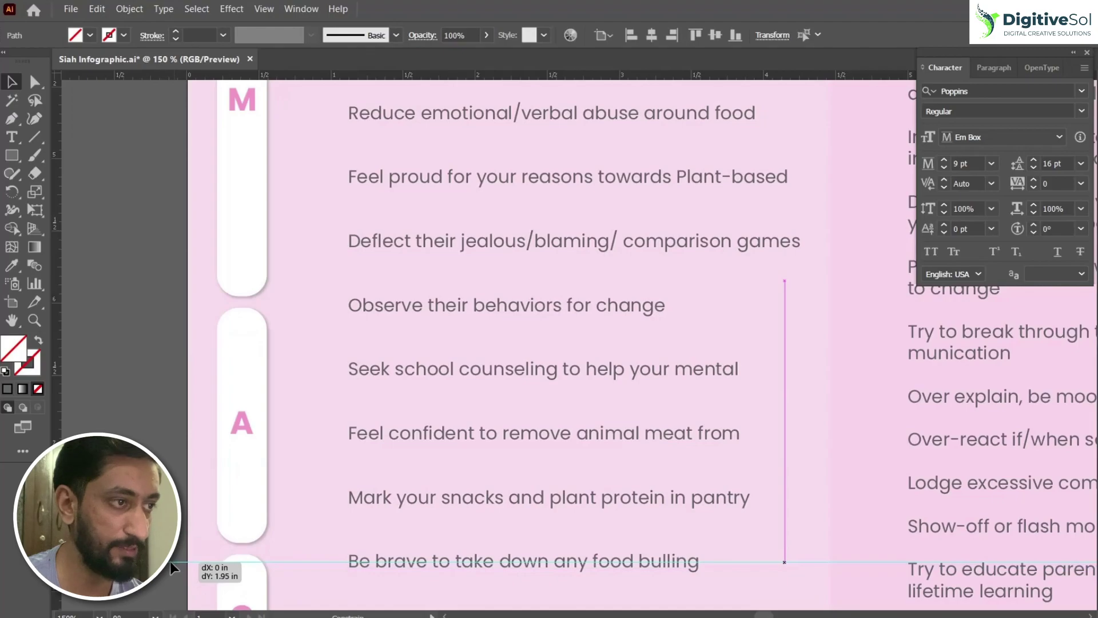
# - Copy the first check bullet straight down and repeat the copy with roughly even spacing, deleting the surplus one to leave eleven bullets
pyautogui.scroll(-2, 446, 354)
pyautogui.moveTo(365, 177); pyautogui.dragTo(366, 200)
pyautogui.hotkey('ctrl', 'd')
pyautogui.hotkey('ctrl', 'd')
pyautogui.hotkey('ctrl', 'd')
pyautogui.hotkey('ctrl', 'd')
pyautogui.hotkey('ctrl', 'd')
pyautogui.hotkey('ctrl', 'd')
pyautogui.hotkey('ctrl', 'd')
pyautogui.hotkey('ctrl', 'd')
pyautogui.hotkey('ctrl', 'd')
pyautogui.hotkey('ctrl', 'd')
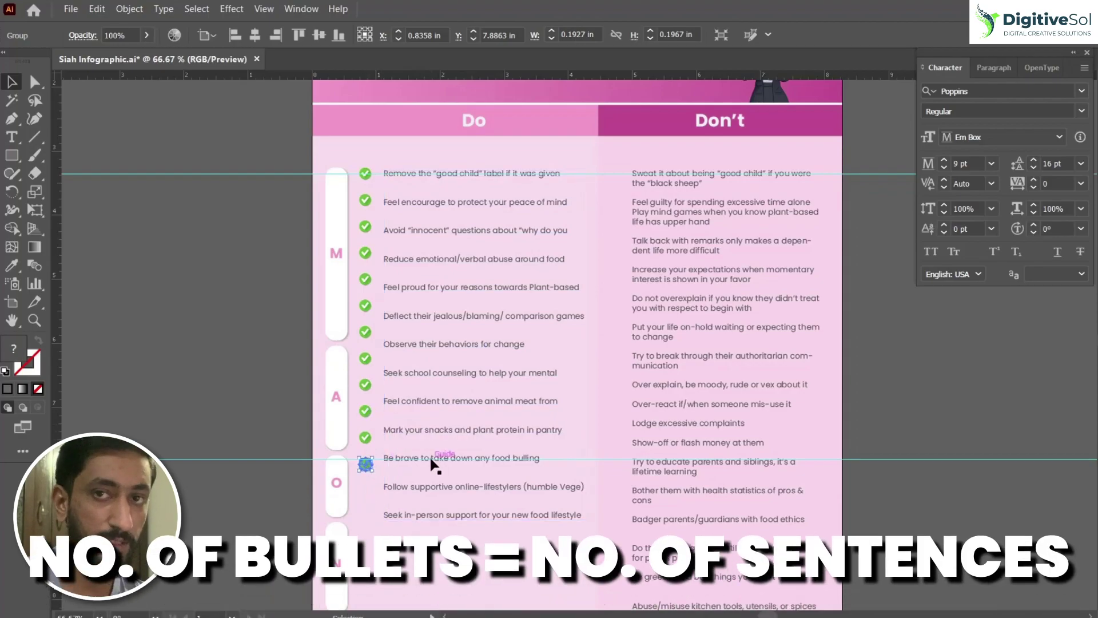
pyautogui.press('Delete')
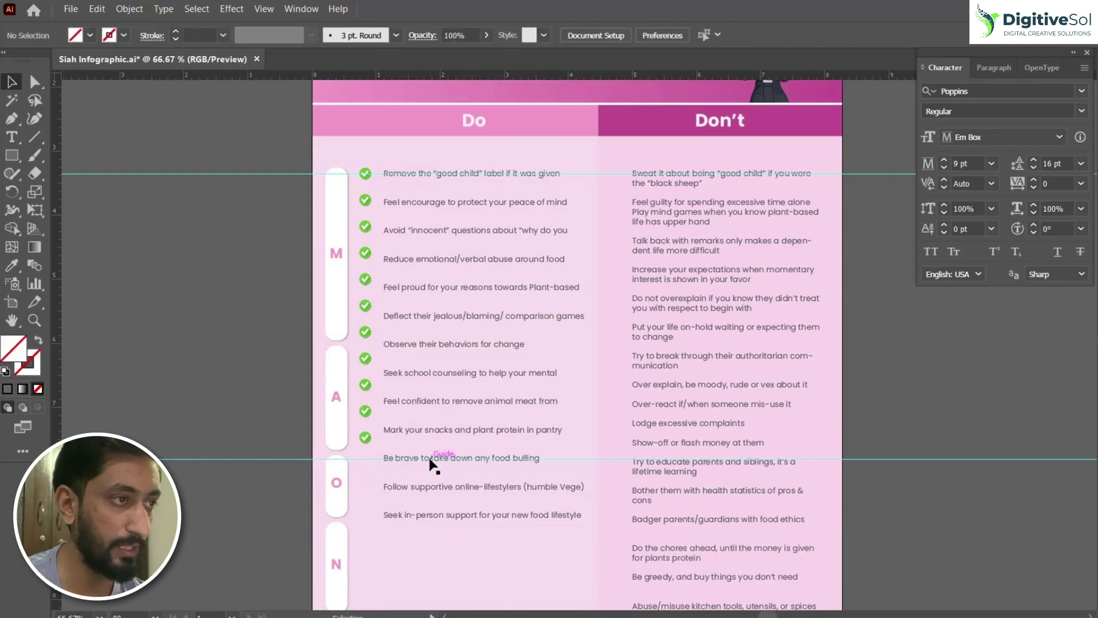
# - Move the lowest check bullet straight down onto the guide beside "Be brave to take down any food bulling"
pyautogui.hotkey('ctrl', '1')
pyautogui.moveTo(495, 373); pyautogui.dragTo(362, 498)
pyautogui.click(368, 529)
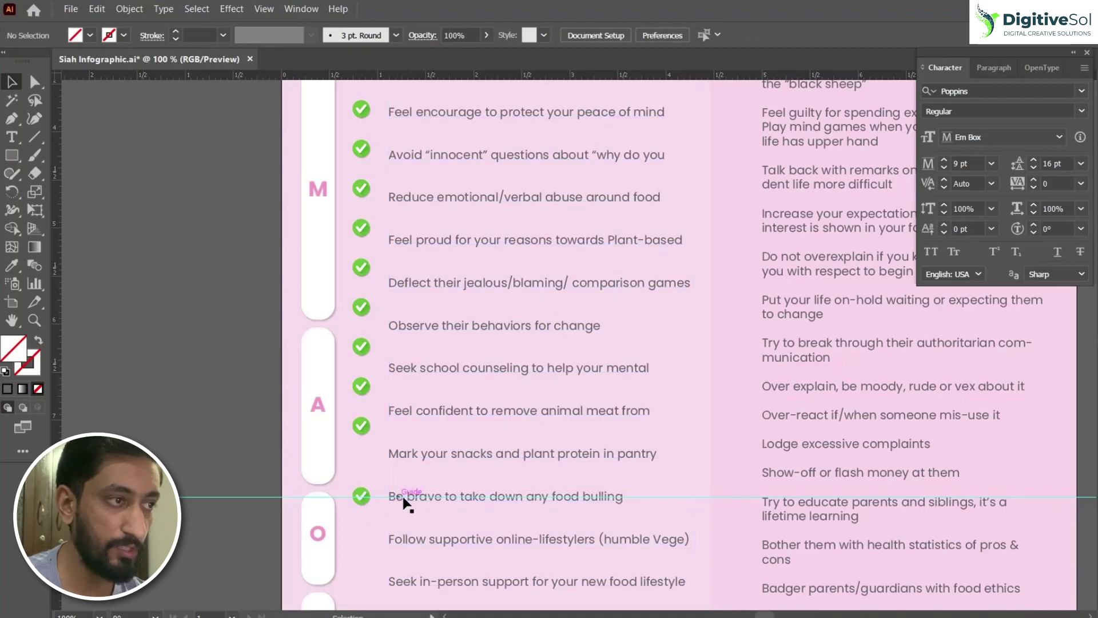
pyautogui.hotkey('ctrl', '+')
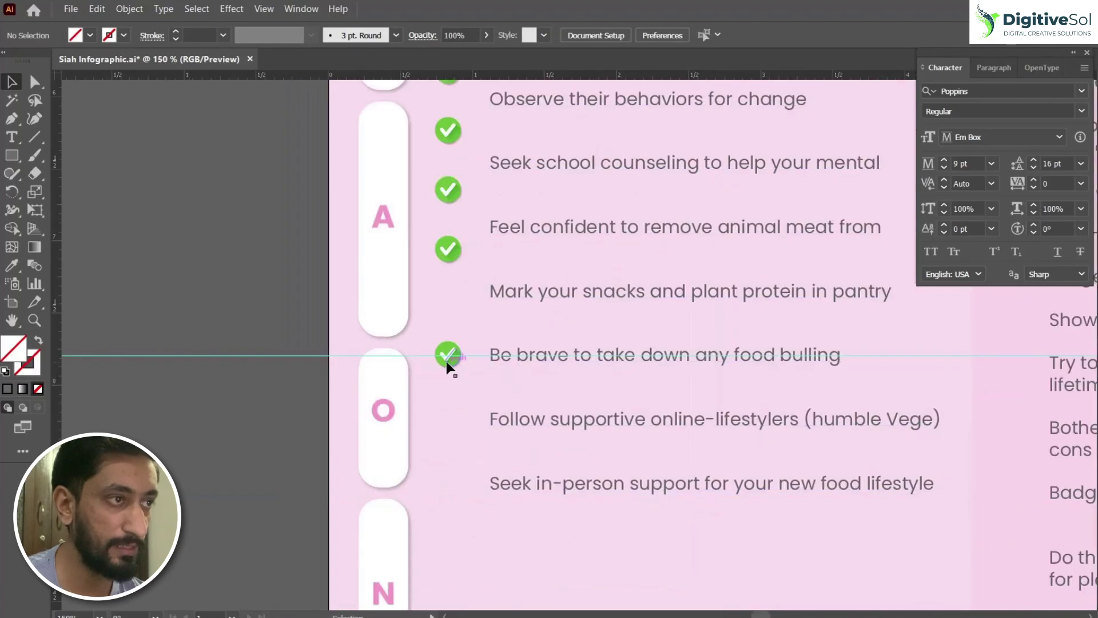
pyautogui.hotkey('ctrl', '+')
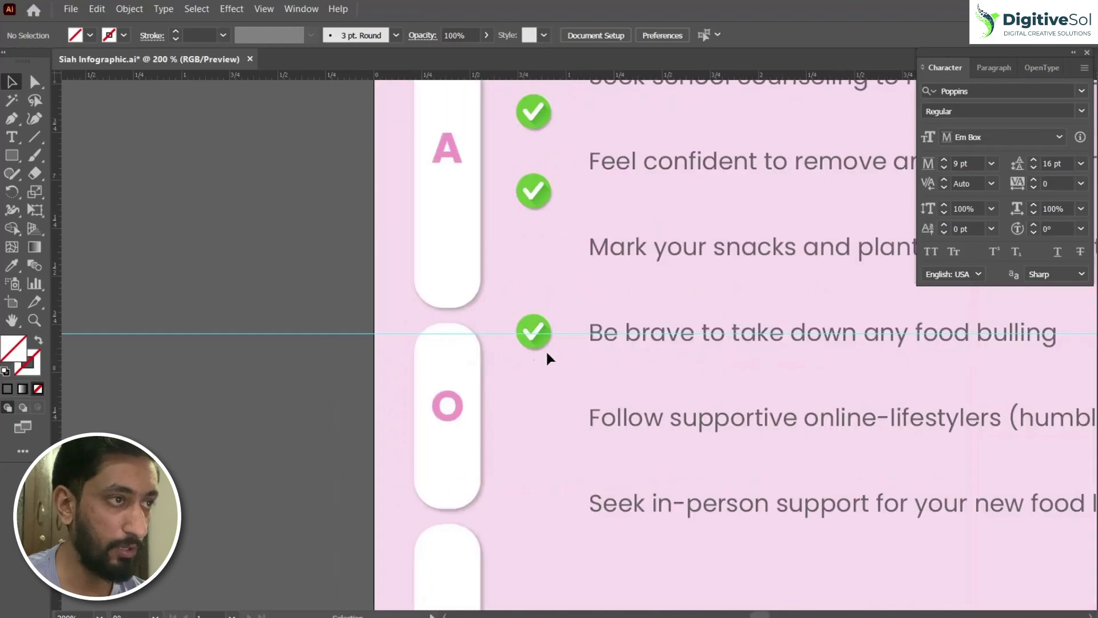
# - Shift the lowest bullet above the guide, then vertically center-align it to the guide set as the key object
pyautogui.moveTo(537, 328); pyautogui.dragTo(536, 281)
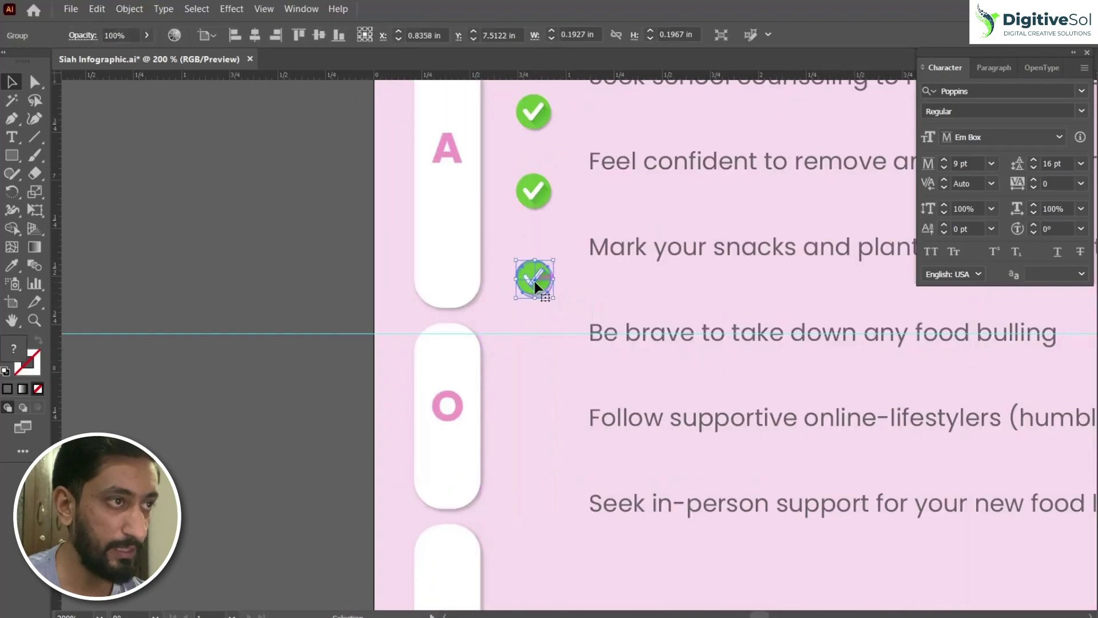
pyautogui.keyDown('shift'); pyautogui.click(279, 334); pyautogui.keyUp('shift')
pyautogui.click(321, 334)
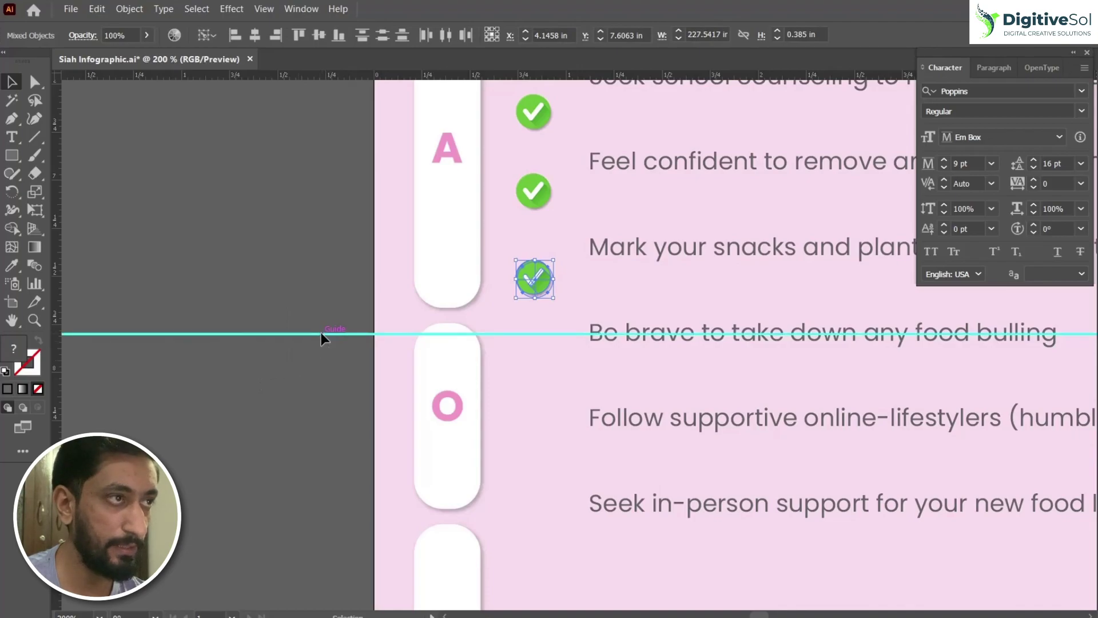
pyautogui.click(320, 35)
pyautogui.click(204, 339)
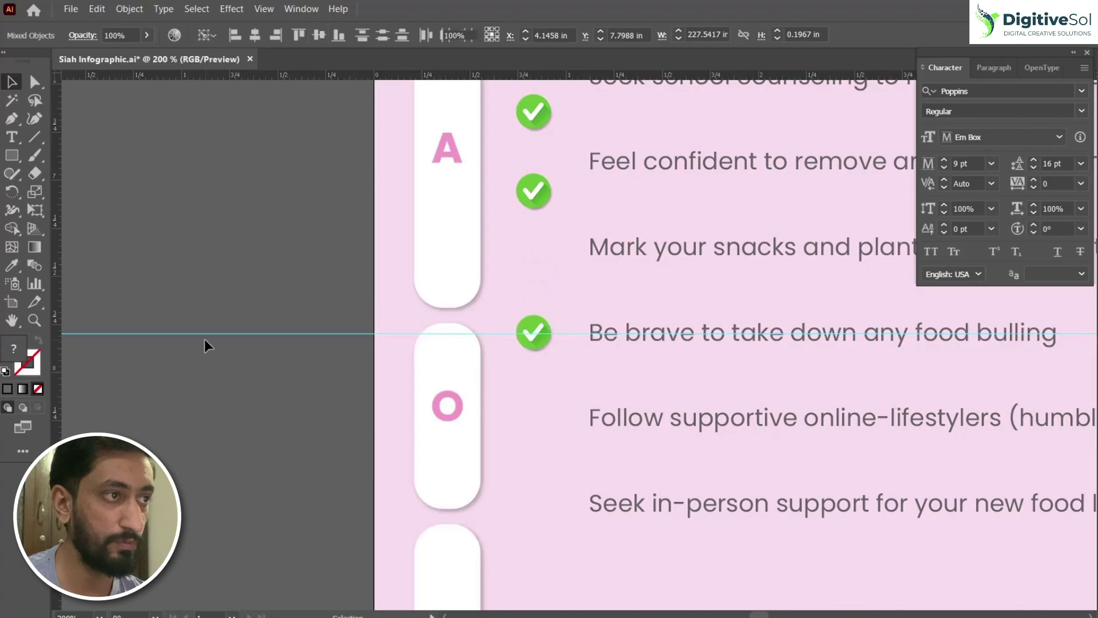
# - Distribute all eleven check bullets evenly between the two guides using Vertical Distribute Space
pyautogui.keyDown('ctrl'); pyautogui.keyDown('alt'); pyautogui.click(608, 355); pyautogui.keyUp('alt'); pyautogui.keyUp('ctrl')
pyautogui.keyDown('ctrl'); pyautogui.keyDown('alt'); pyautogui.click(608, 356); pyautogui.keyUp('alt'); pyautogui.keyUp('ctrl')
pyautogui.moveTo(541, 405); pyautogui.dragTo(370, 546)
pyautogui.keyDown('ctrl'); pyautogui.keyDown('alt'); pyautogui.click(551, 351); pyautogui.keyUp('alt'); pyautogui.keyUp('ctrl')
pyautogui.scroll(2, 252, 192)
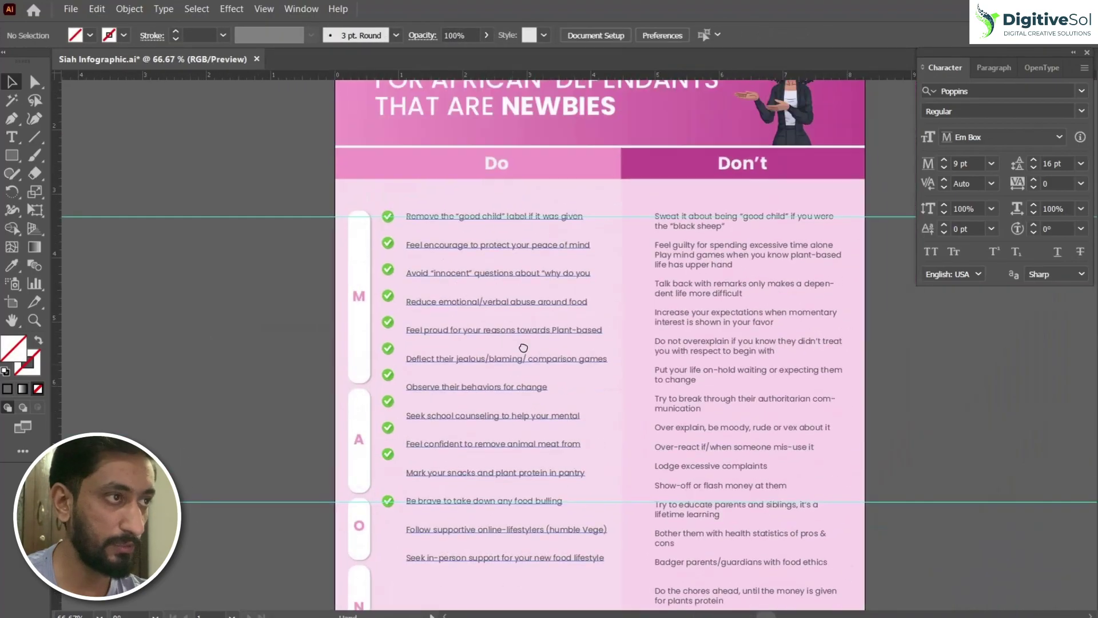
pyautogui.moveTo(393, 462); pyautogui.dragTo(390, 509)
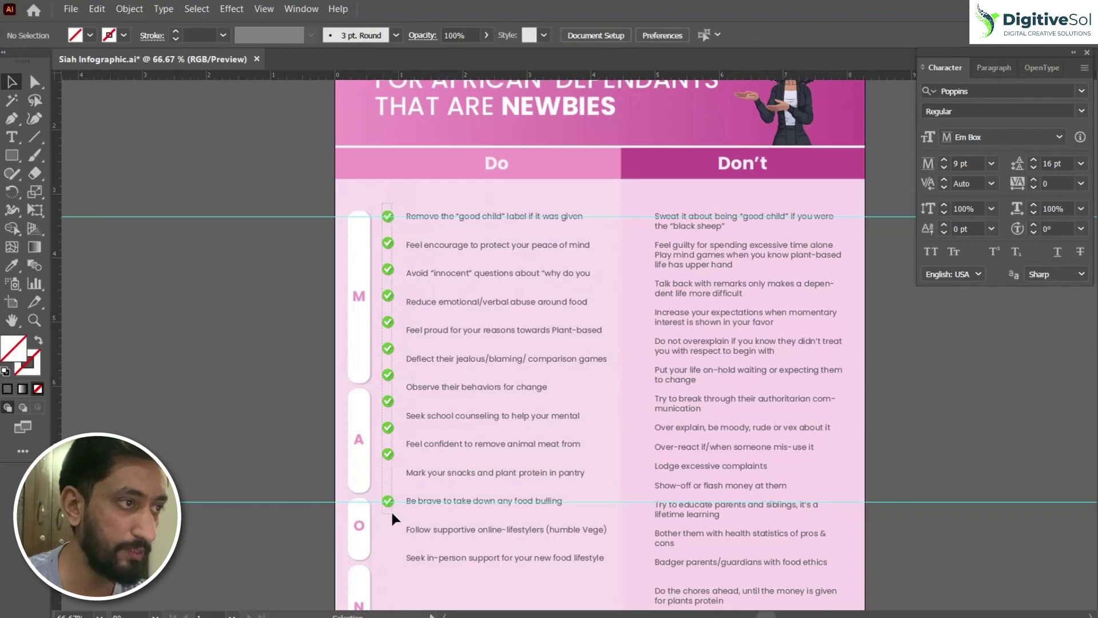
pyautogui.click(302, 8)
pyautogui.click(366, 189)
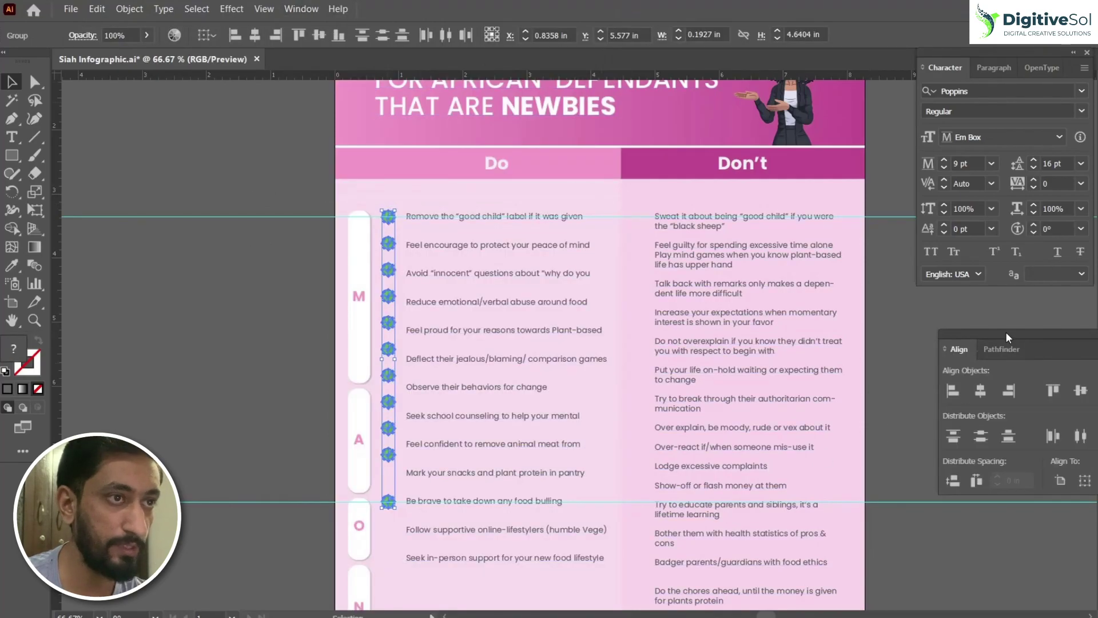
pyautogui.moveTo(938, 336); pyautogui.dragTo(883, 306)
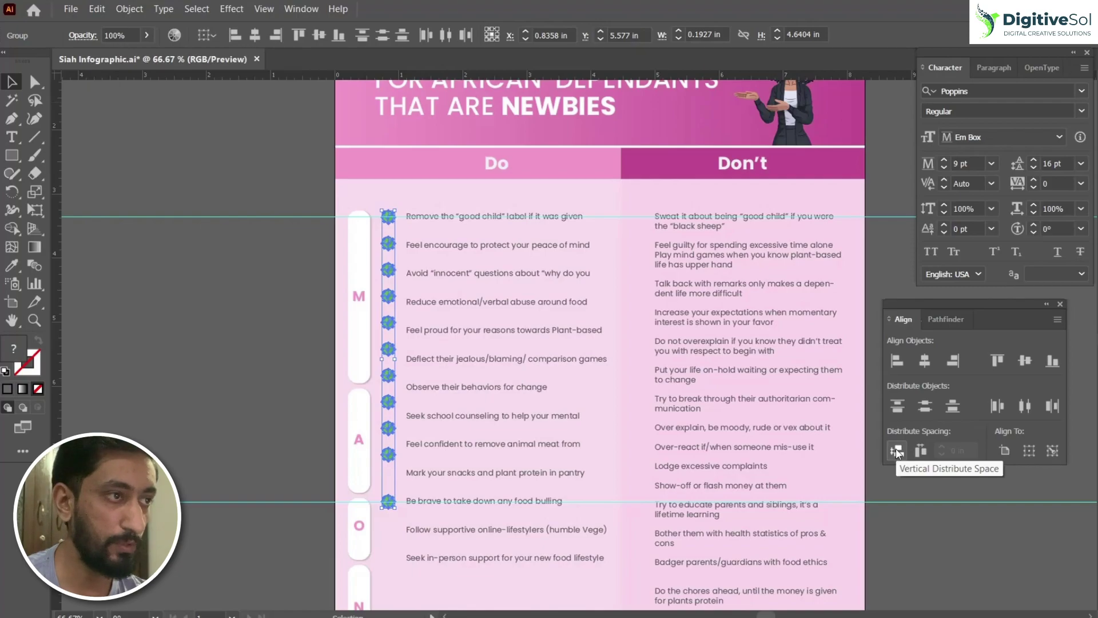
pyautogui.click(896, 453)
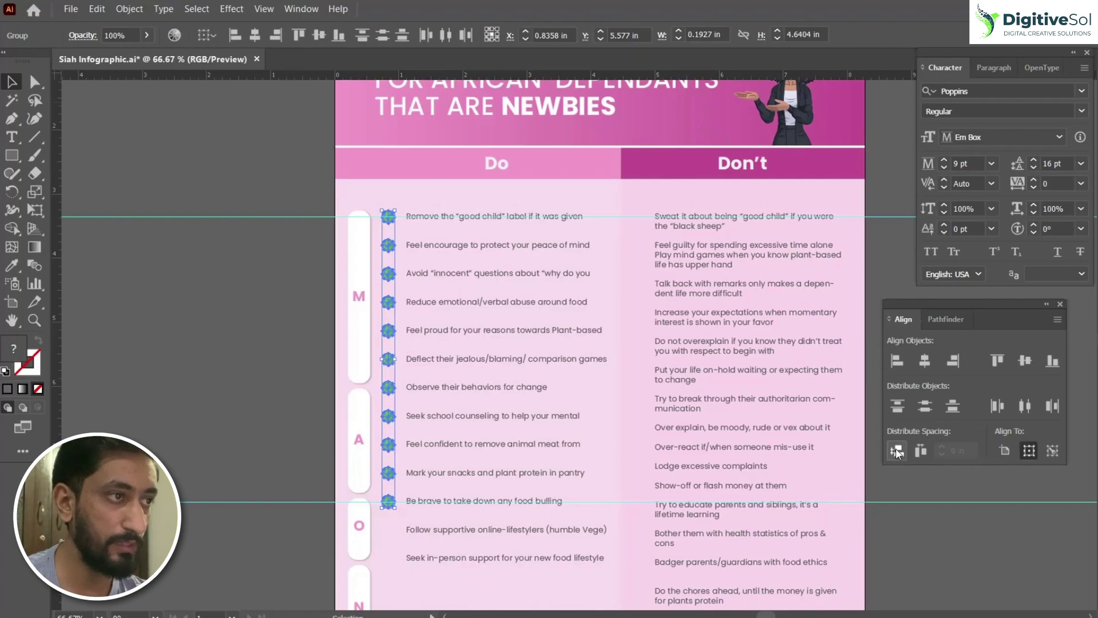
pyautogui.click(894, 487)
# - Examine how the distributed bullets line up with their sentences down to the unbulleted lines of the Do column
pyautogui.keyDown('ctrl'); pyautogui.click(475, 406); pyautogui.keyUp('ctrl')
pyautogui.keyDown('ctrl'); pyautogui.click(572, 378); pyautogui.keyUp('ctrl')
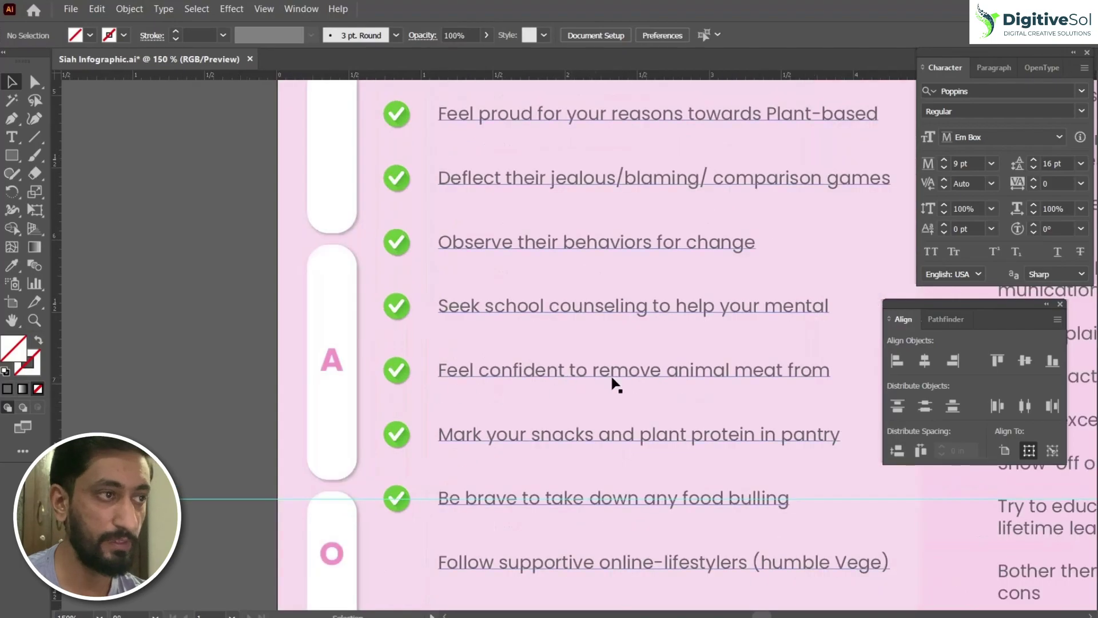
pyautogui.hotkey('ctrl', '-')
pyautogui.moveTo(663, 298); pyautogui.dragTo(619, 379)
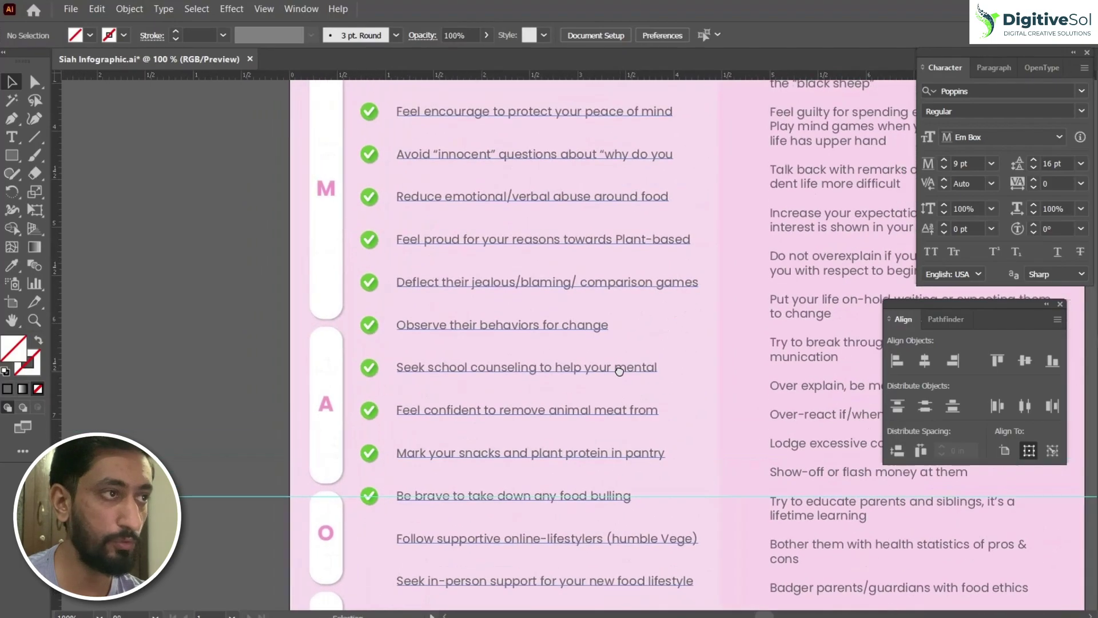
pyautogui.keyDown('ctrl'); pyautogui.keyDown('alt'); pyautogui.click(602, 363); pyautogui.keyUp('alt'); pyautogui.keyUp('ctrl')
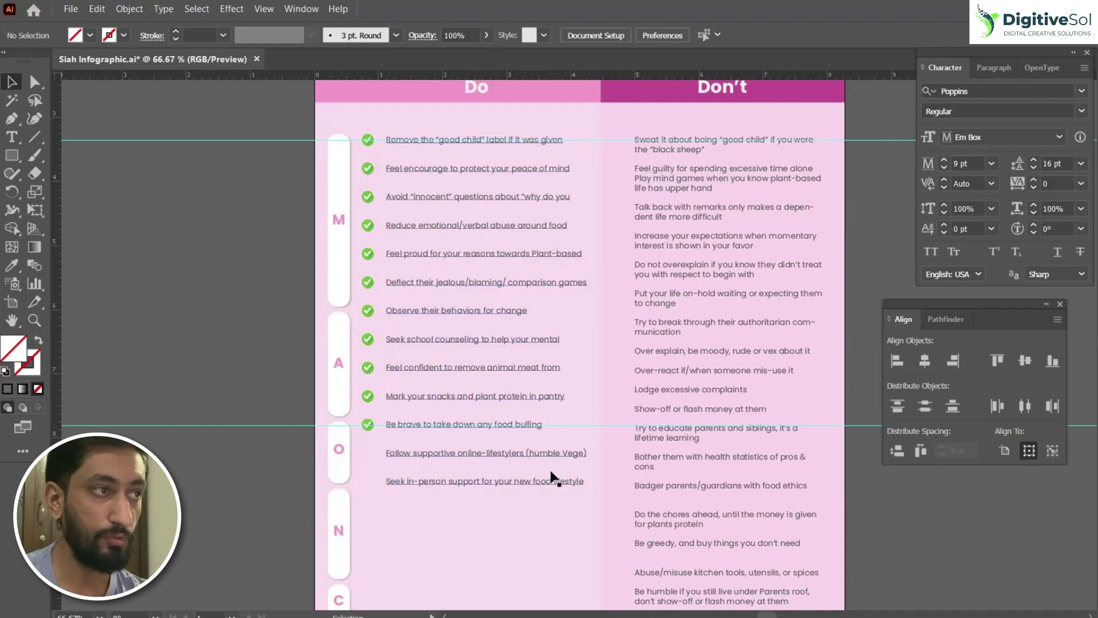
pyautogui.moveTo(532, 566); pyautogui.dragTo(502, 401)
pyautogui.keyDown('ctrl'); pyautogui.click(500, 379); pyautogui.keyUp('ctrl')
pyautogui.moveTo(509, 299); pyautogui.dragTo(489, 373)
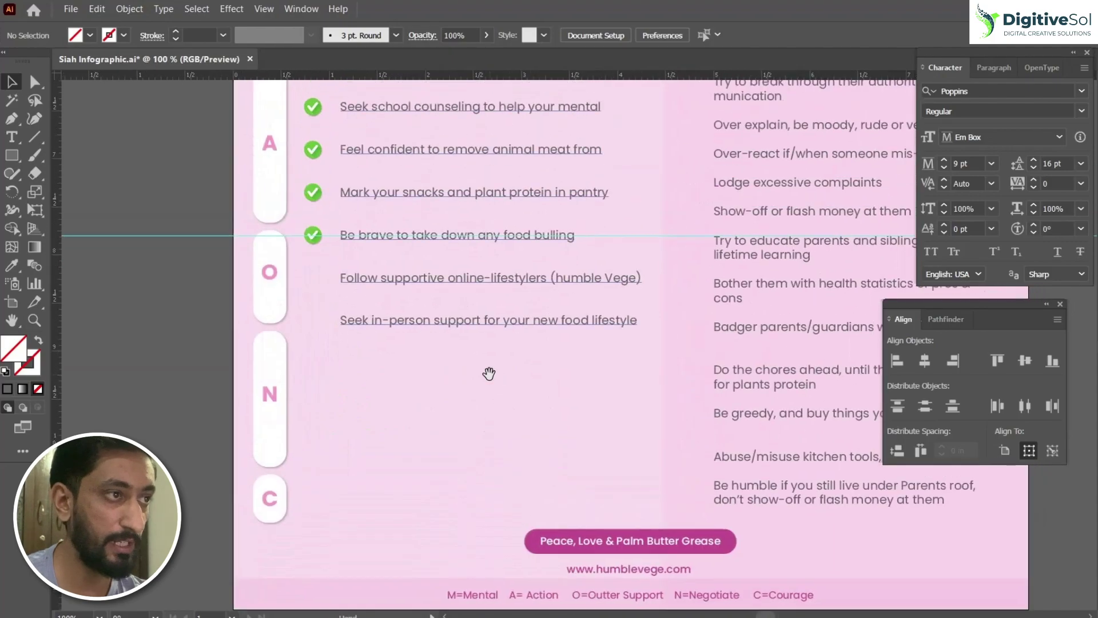
# - Copy a check bullet into the empty area below the Do column and add a name as sample text beside it
pyautogui.moveTo(317, 242); pyautogui.dragTo(316, 420)
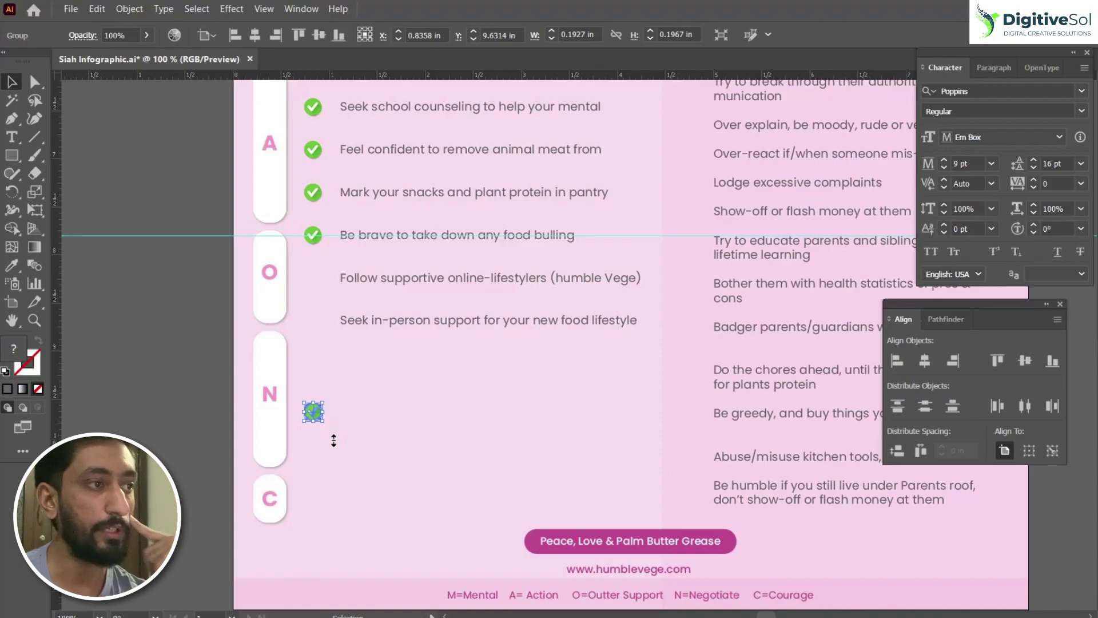
pyautogui.click(374, 429)
pyautogui.click(12, 140)
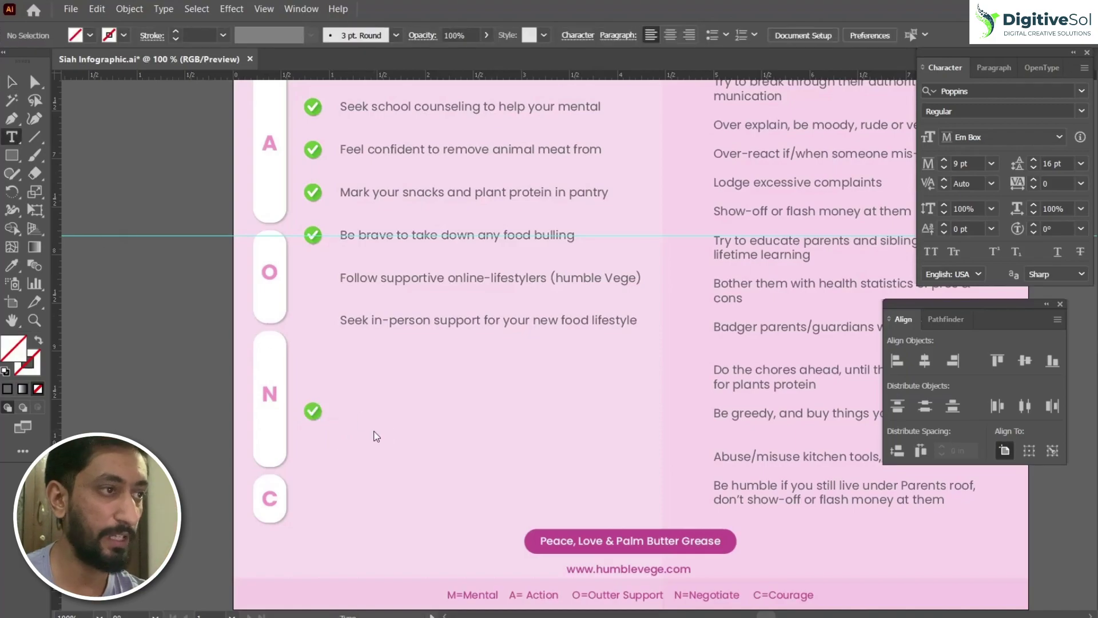
pyautogui.click(390, 422)
pyautogui.write('Saad')
pyautogui.press('Escape')
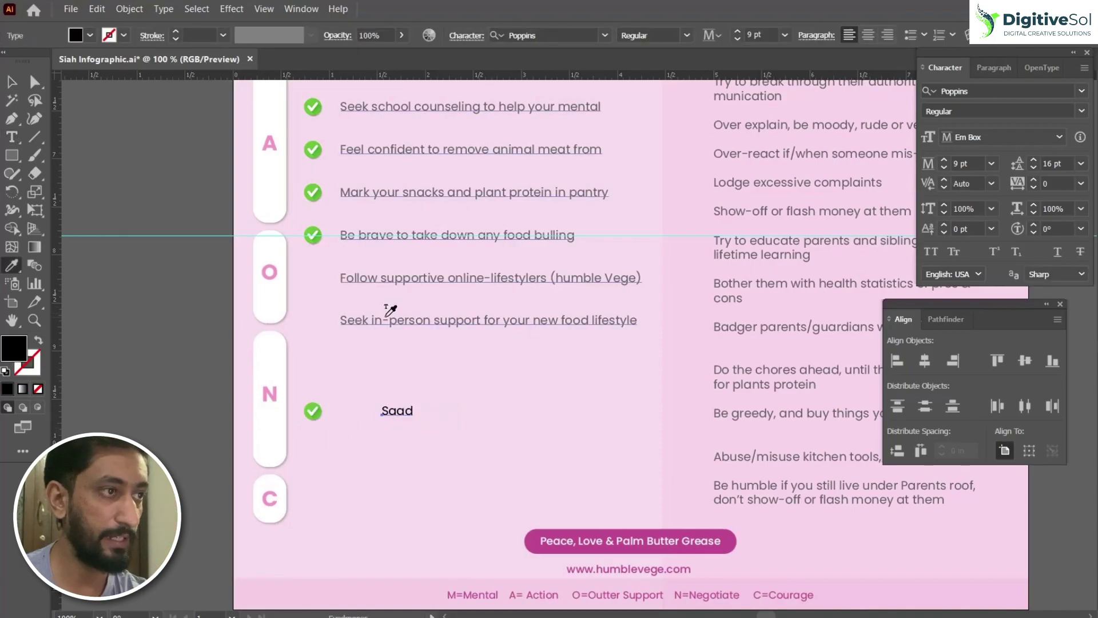
# - Give the sample text the sentences' grey colour, scale it to about 41 pt, and move the copied bullet closer to it
pyautogui.moveTo(416, 409); pyautogui.dragTo(530, 431)
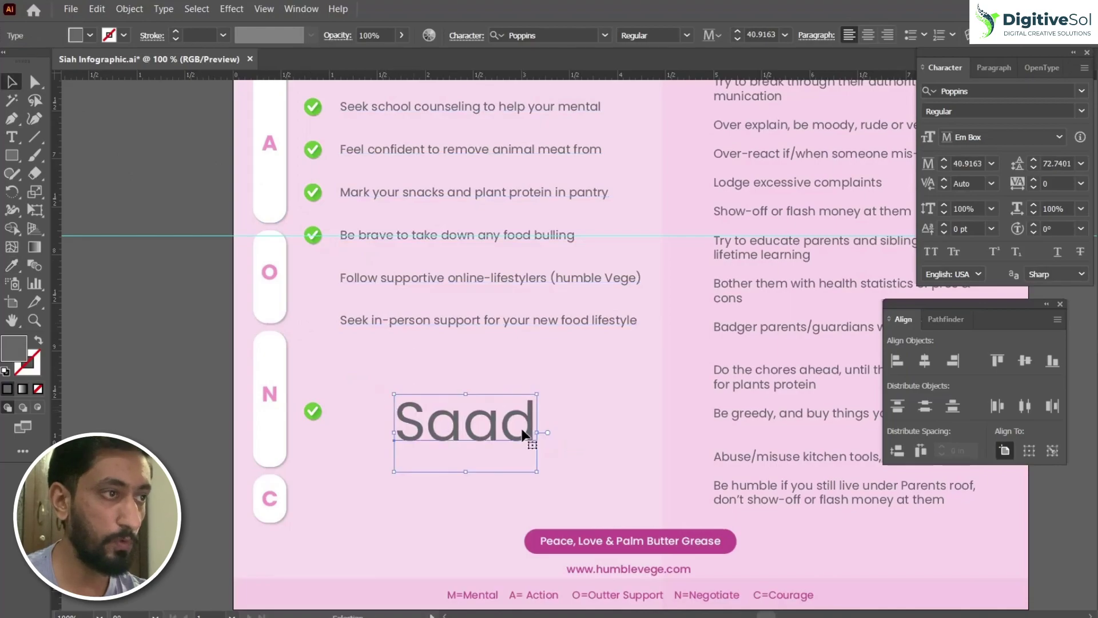
pyautogui.moveTo(311, 413); pyautogui.dragTo(354, 433)
pyautogui.click(469, 429)
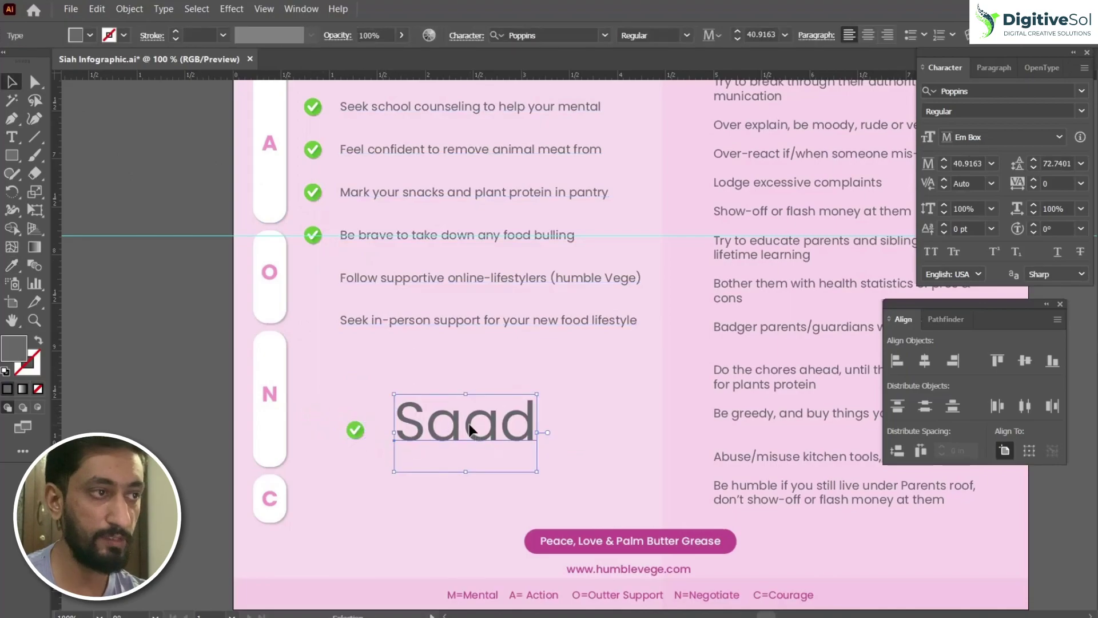
# - Vertically center-align the copied bullet to the enlarged sample text set as the key object
pyautogui.moveTo(335, 465); pyautogui.dragTo(490, 390)
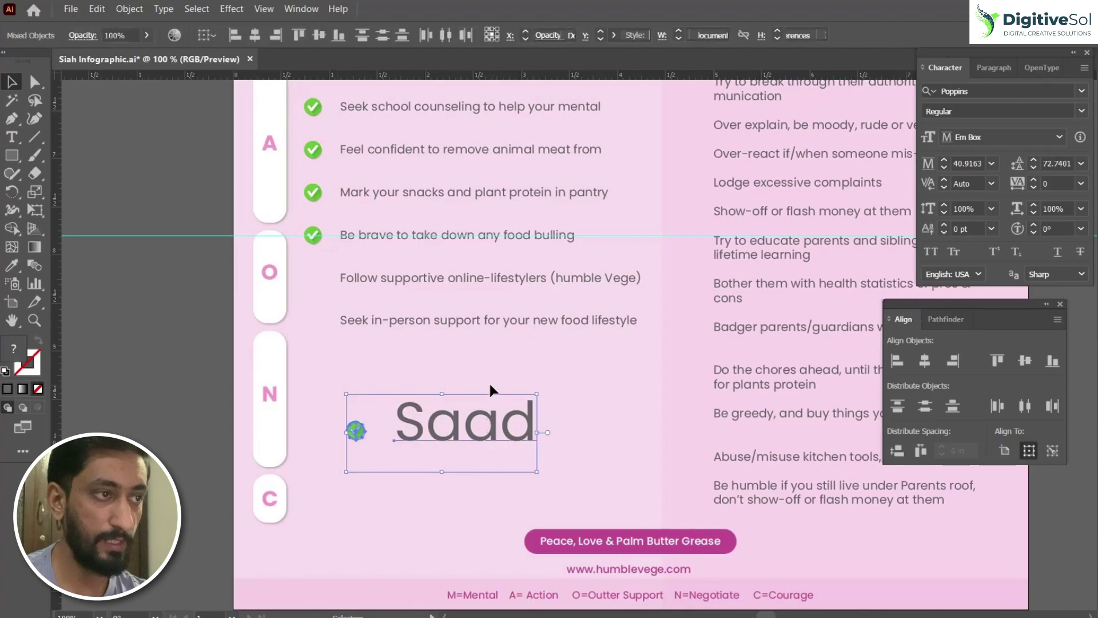
pyautogui.click(491, 425)
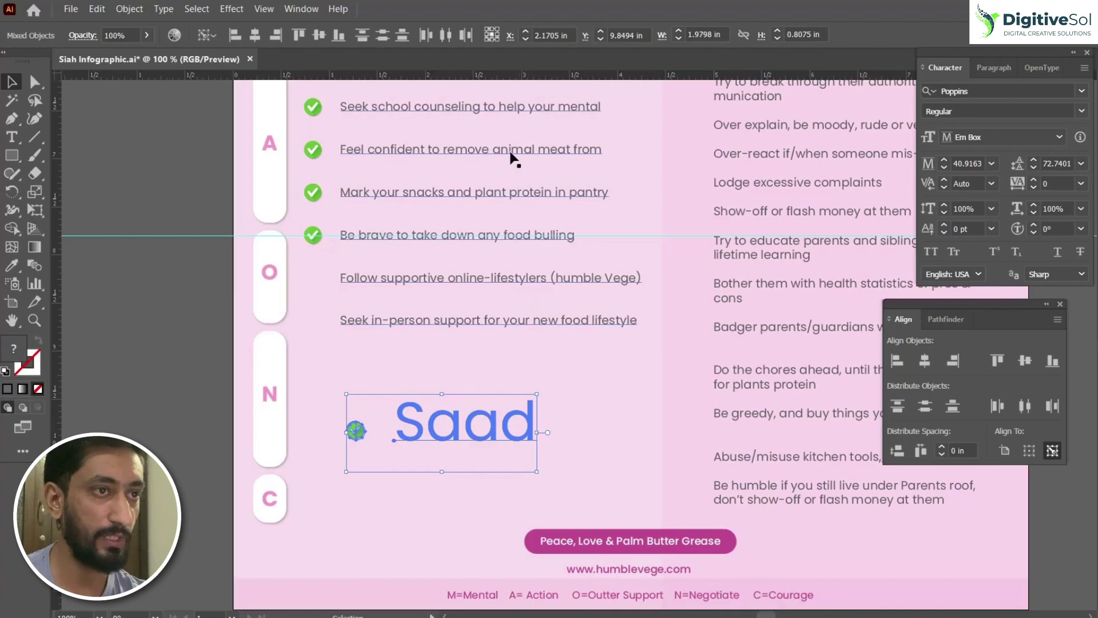
pyautogui.click(1023, 362)
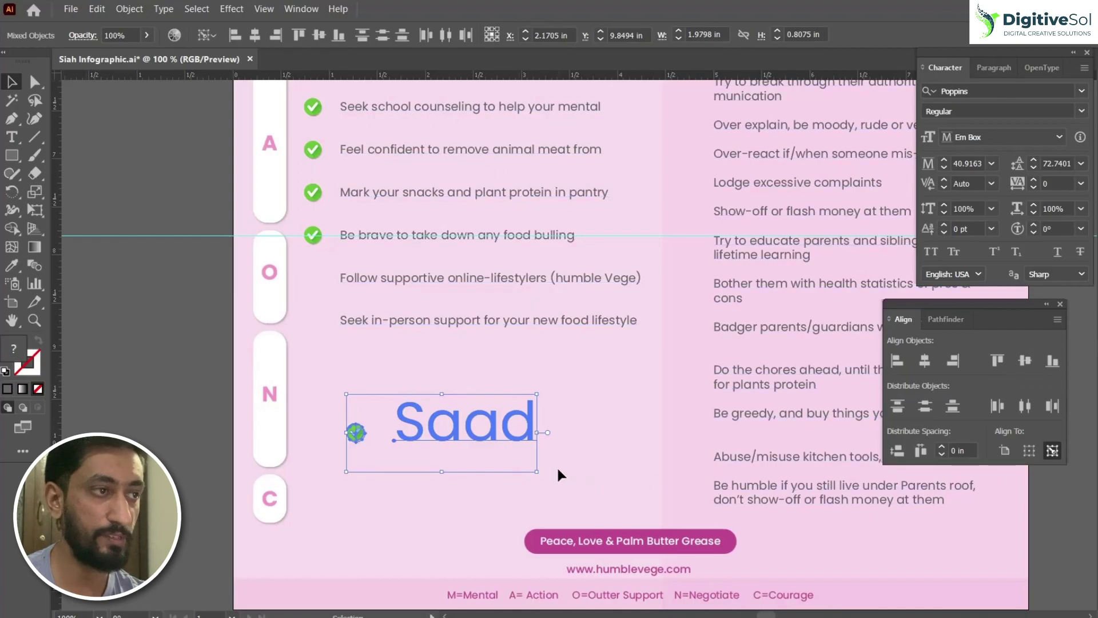
pyautogui.click(590, 473)
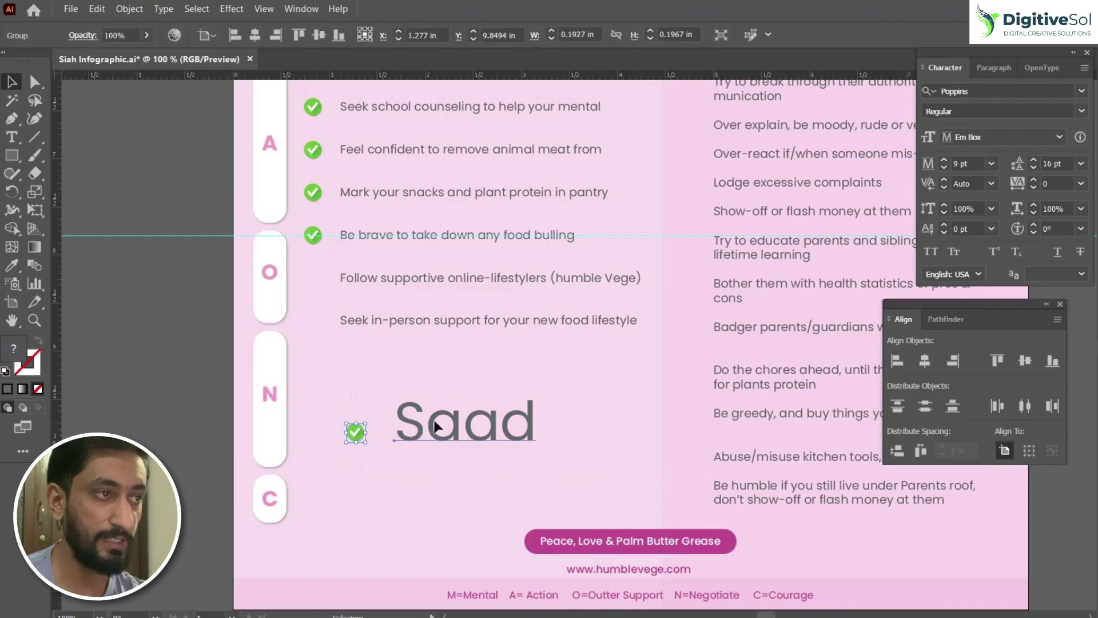
# - Move the bullet horizontally onto the enlarged text to check its vertical centering, and undo that move
pyautogui.keyDown('ctrl'); pyautogui.click(496, 404); pyautogui.keyUp('ctrl')
pyautogui.moveTo(496, 404); pyautogui.dragTo(386, 466)
pyautogui.moveTo(273, 394); pyautogui.dragTo(474, 389)
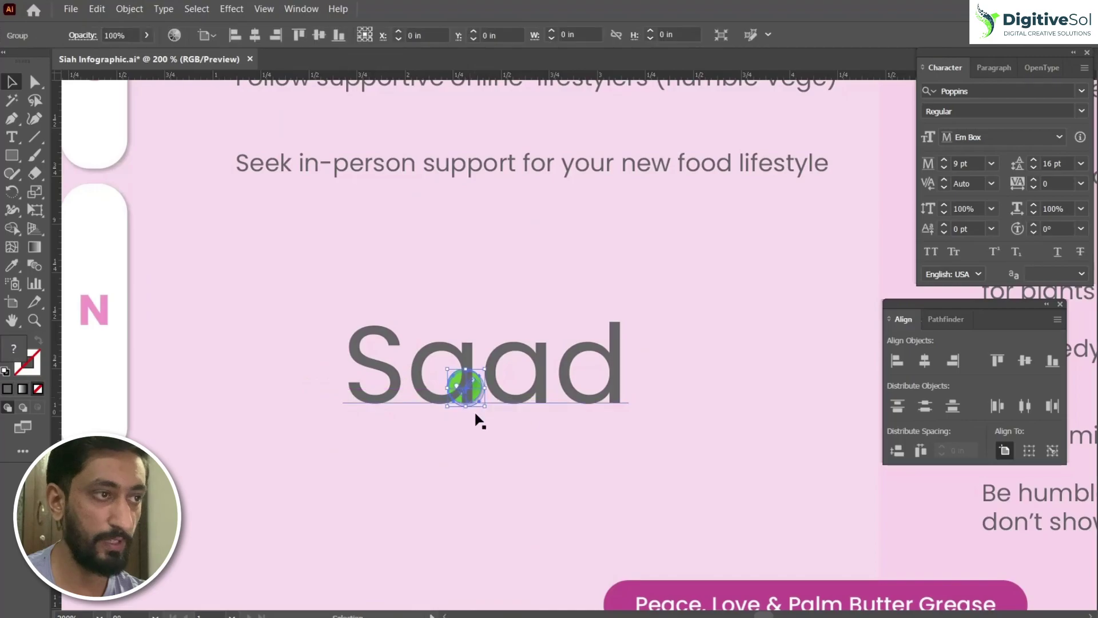
pyautogui.hotkey('ctrl', 'z')
pyautogui.click(389, 483)
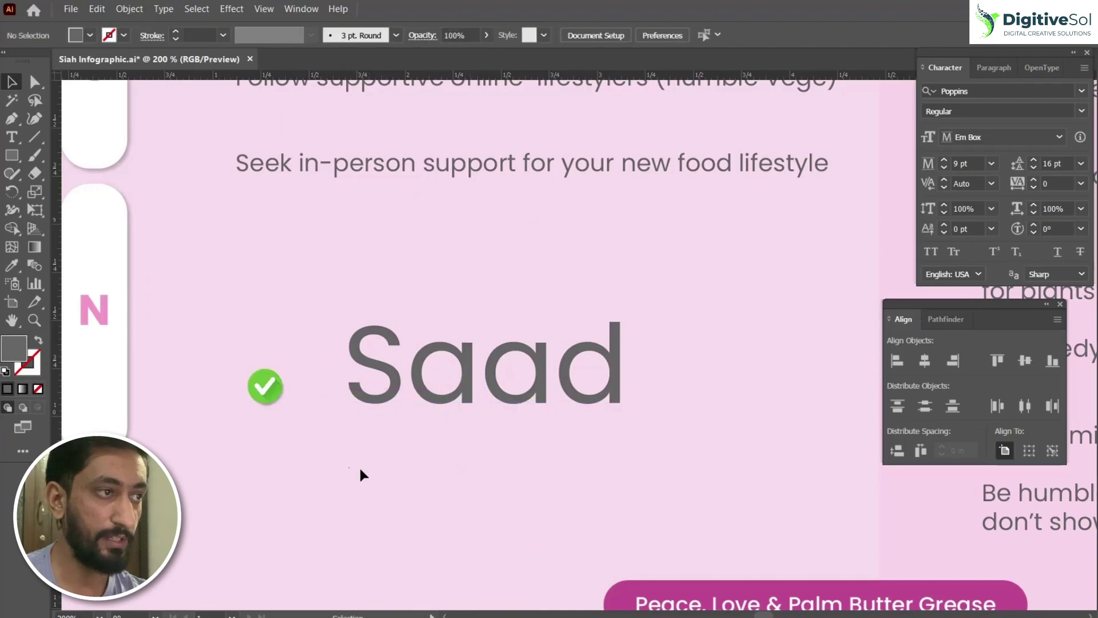
# - Convert the enlarged sample text from point type to area type
pyautogui.click(492, 382)
pyautogui.moveTo(665, 399); pyautogui.dragTo(615, 375)
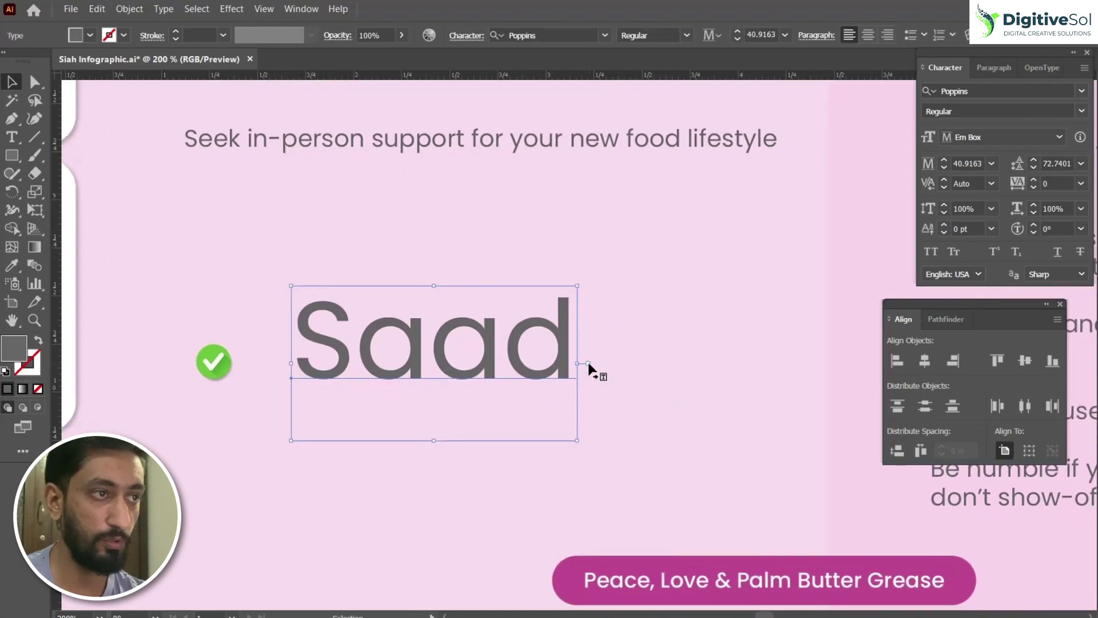
pyautogui.doubleClick(589, 364)
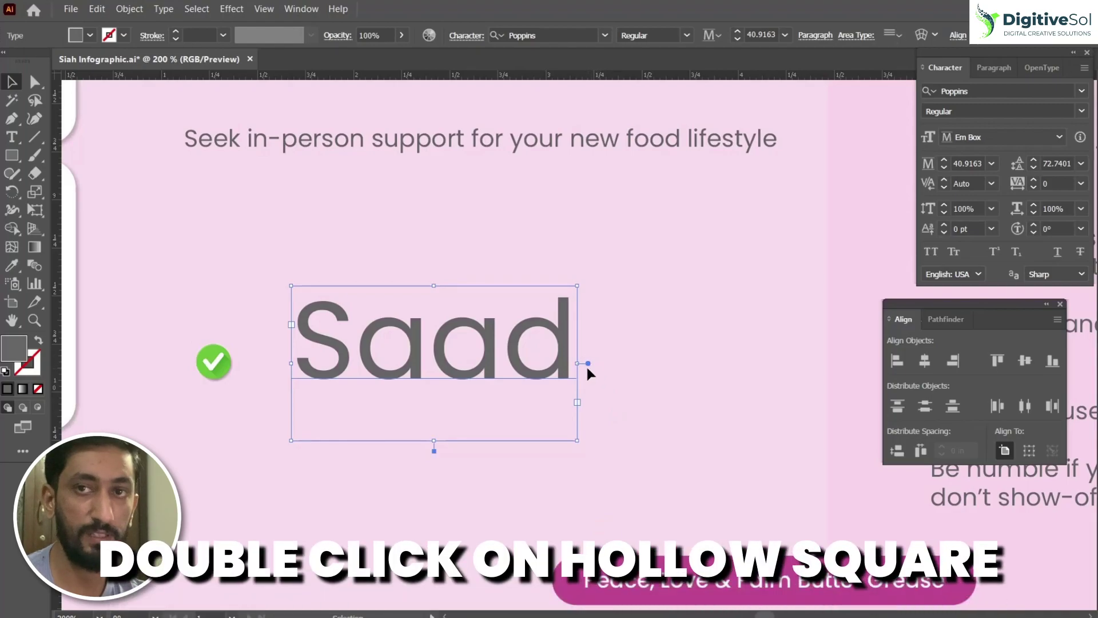
pyautogui.click(588, 368)
pyautogui.click(491, 349)
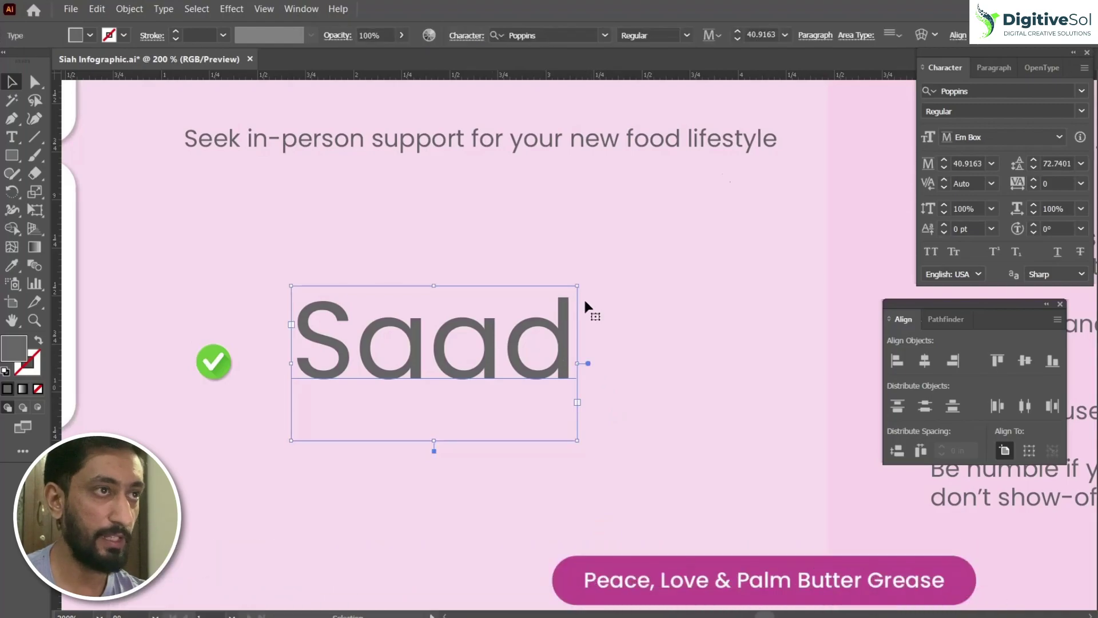
# - Set the area type's vertical alignment to Center and widen its frame to about 1.96 in
pyautogui.click(897, 36)
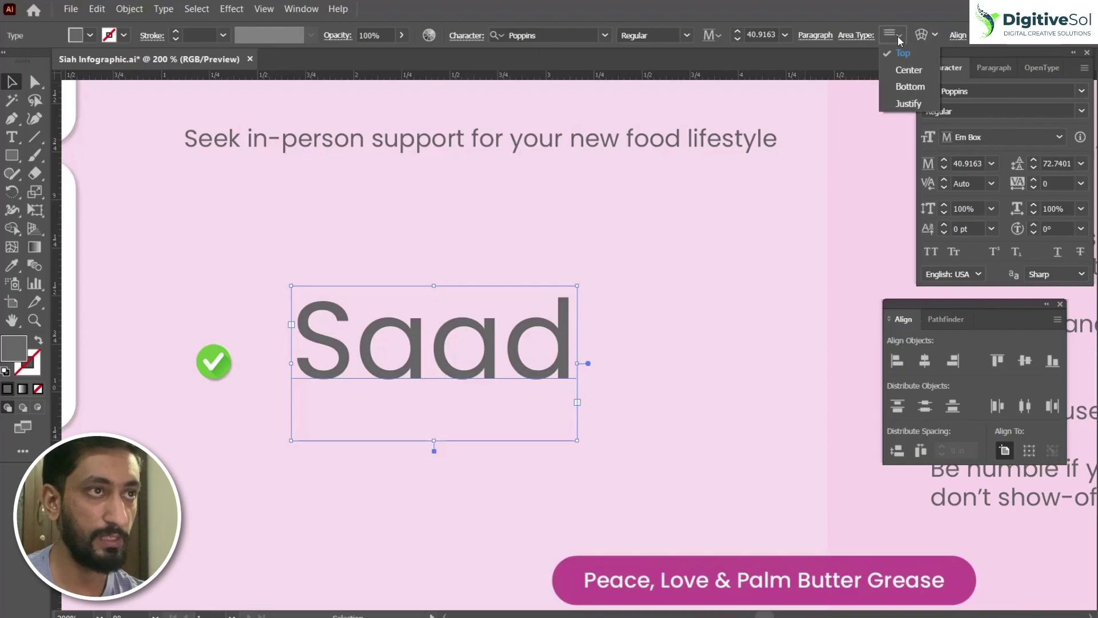
pyautogui.click(908, 70)
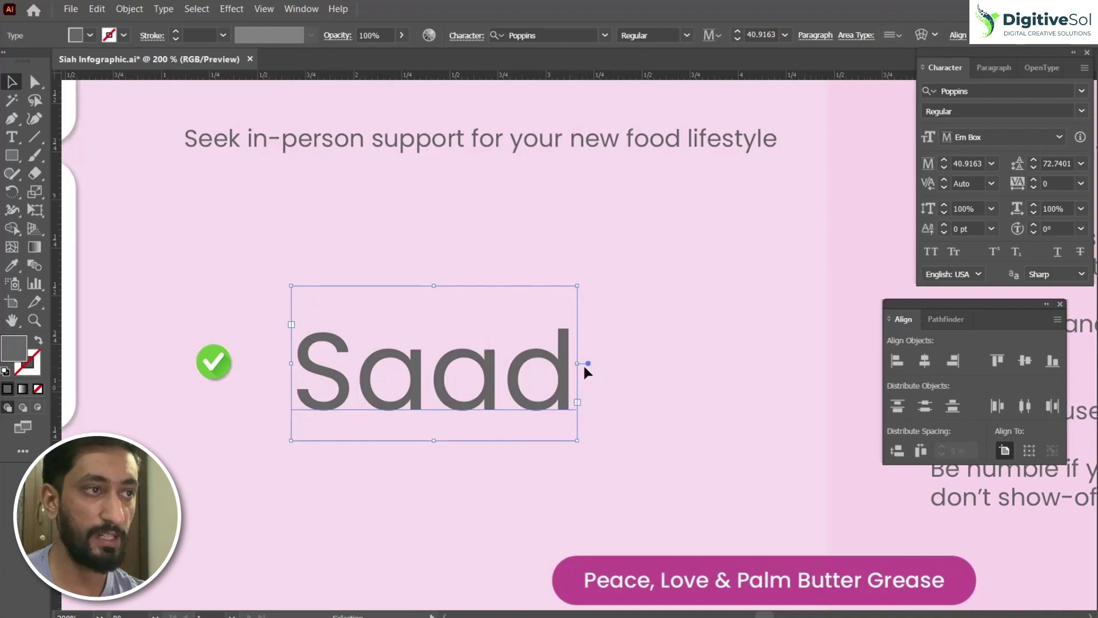
pyautogui.moveTo(580, 365); pyautogui.dragTo(641, 368)
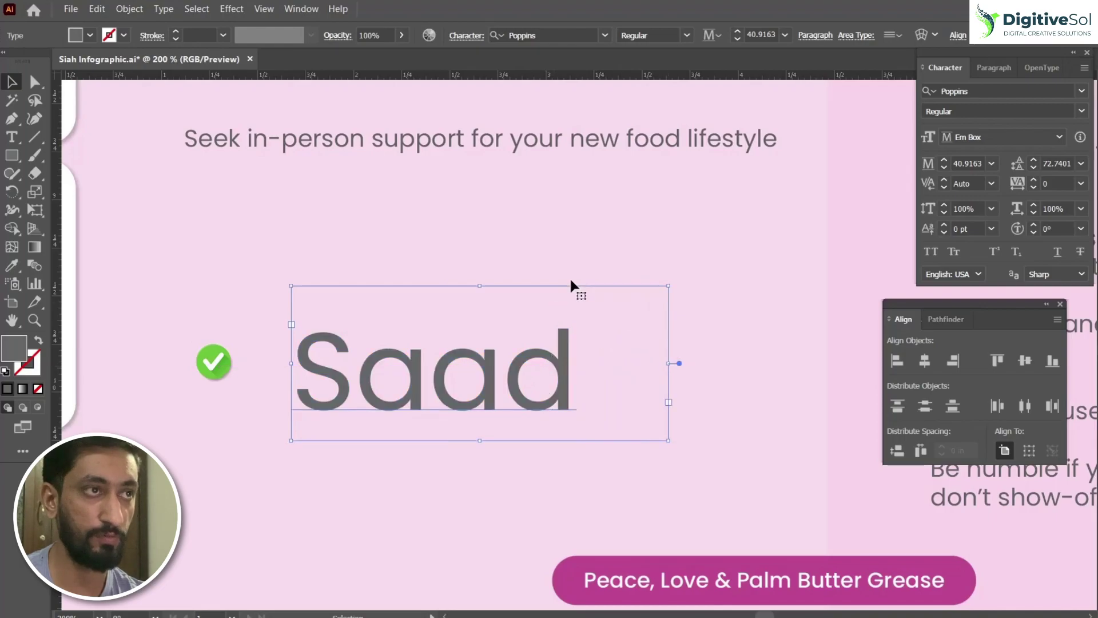
pyautogui.click(898, 40)
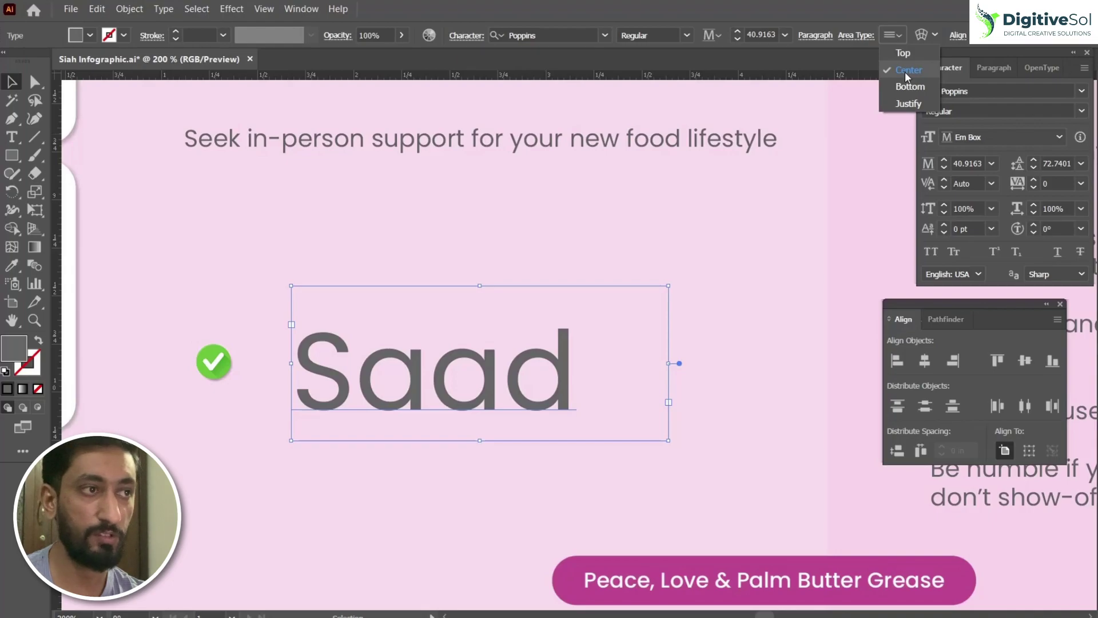
pyautogui.click(277, 298)
# - Vertically center-align the bullet to the area type frame set as the key object
pyautogui.click(214, 373)
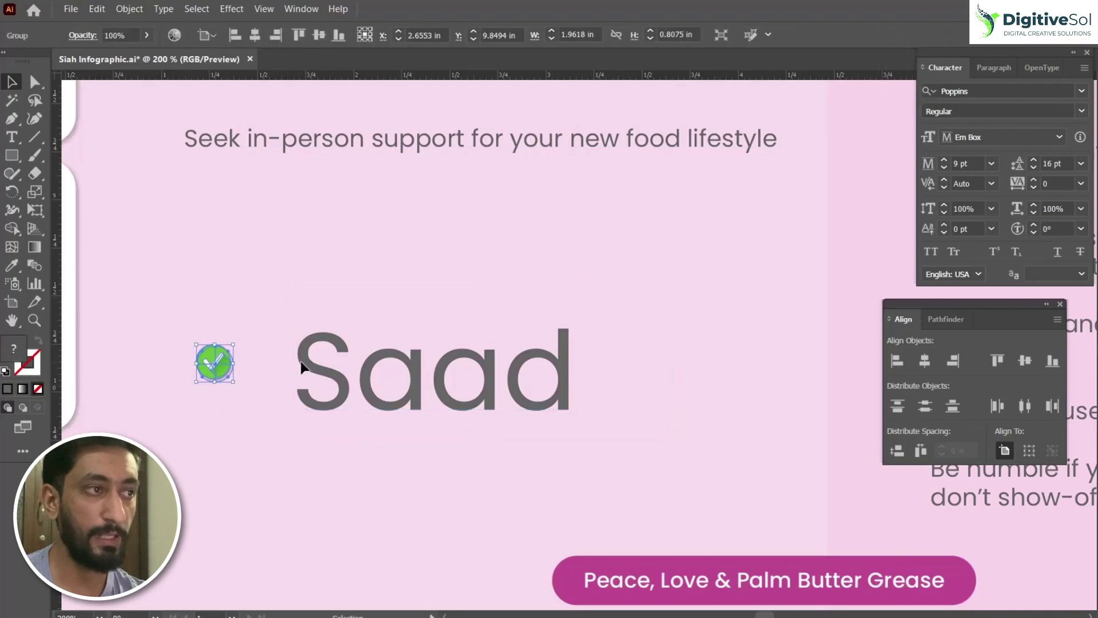
pyautogui.click(343, 360)
pyautogui.moveTo(188, 446); pyautogui.dragTo(418, 292)
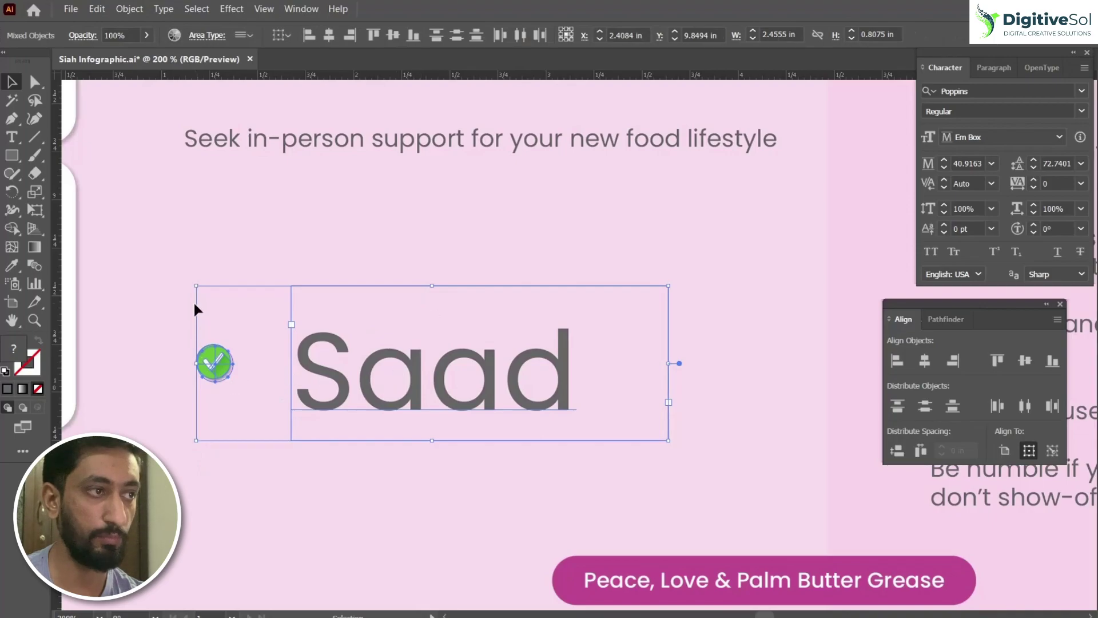
pyautogui.click(409, 361)
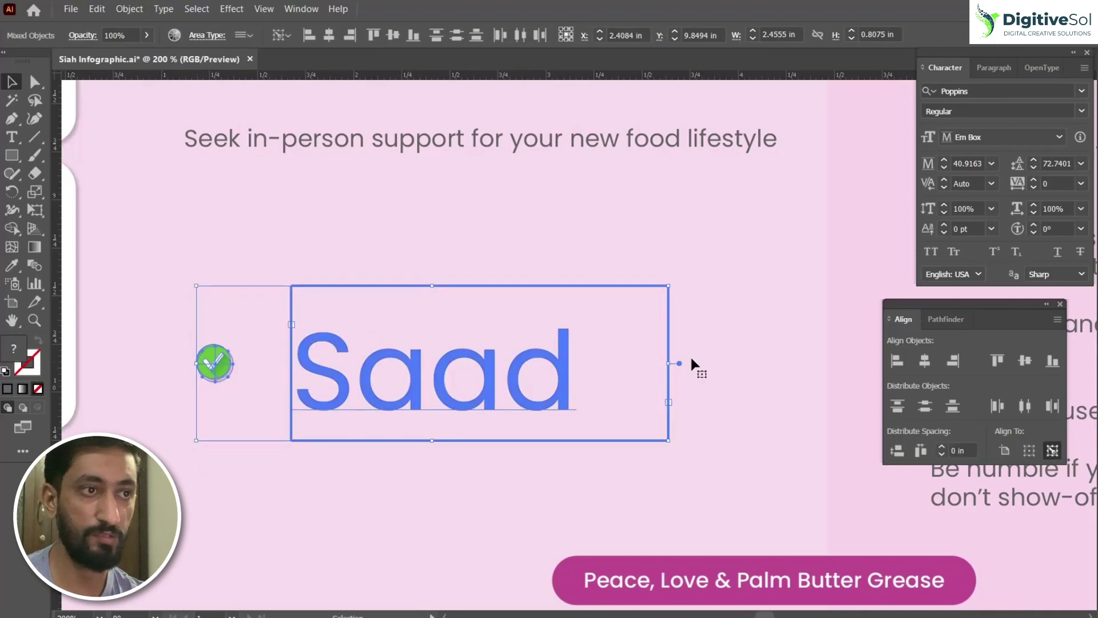
pyautogui.click(1028, 365)
pyautogui.click(765, 427)
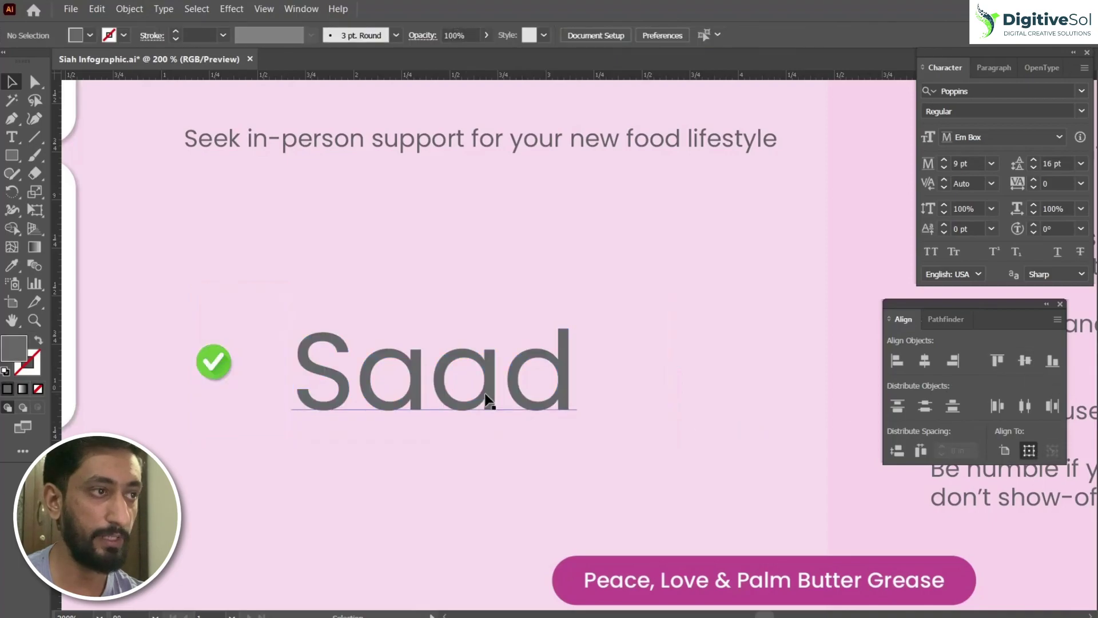
# - Move the bullet and the area type together upward, closer to the "Seek in-person support" sentence
pyautogui.click(486, 394)
pyautogui.keyDown('shift'); pyautogui.click(500, 404); pyautogui.keyUp('shift')
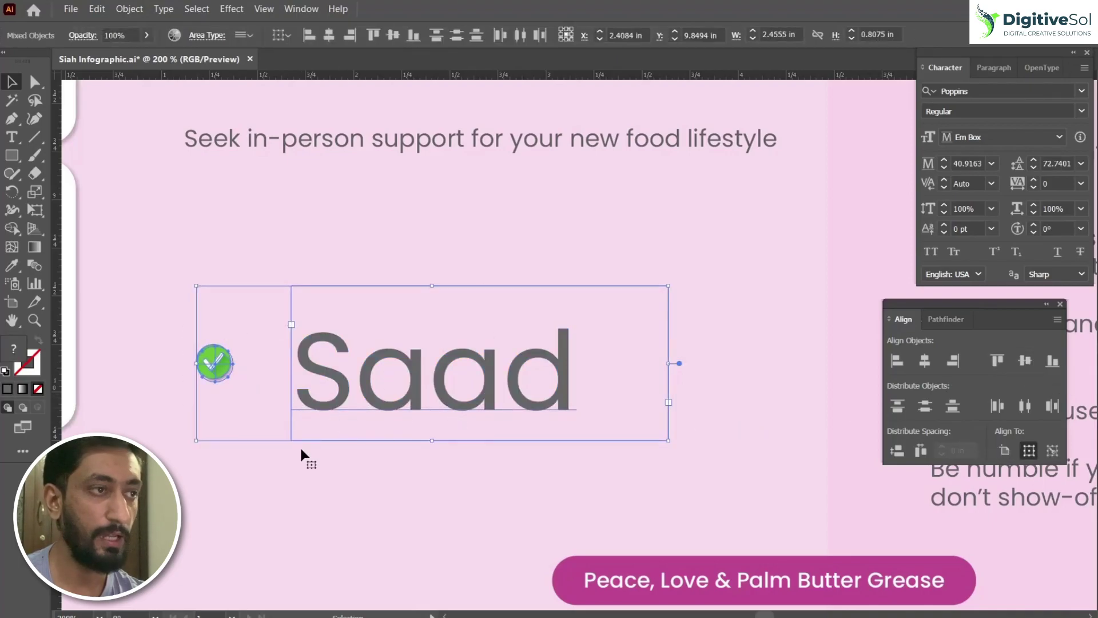
pyautogui.hotkey('shift', 'Up')
pyautogui.hotkey('shift', 'Up')
pyautogui.hotkey('shift', 'Up')
# - Set the sample text's font size to 20 pt
pyautogui.click(496, 379)
pyautogui.click(540, 292)
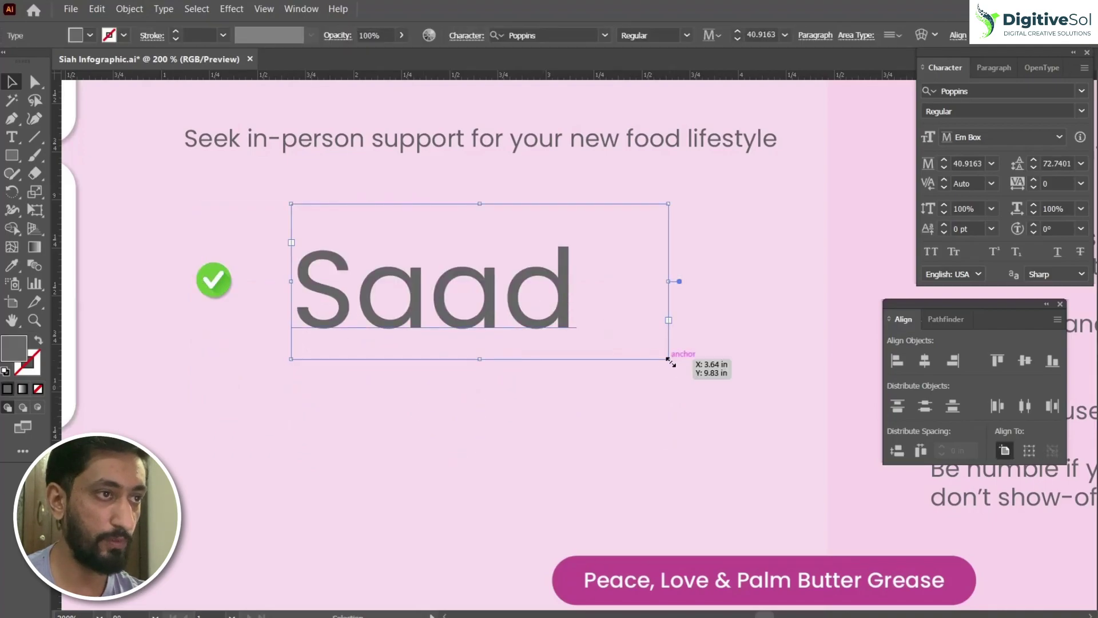
pyautogui.click(757, 35)
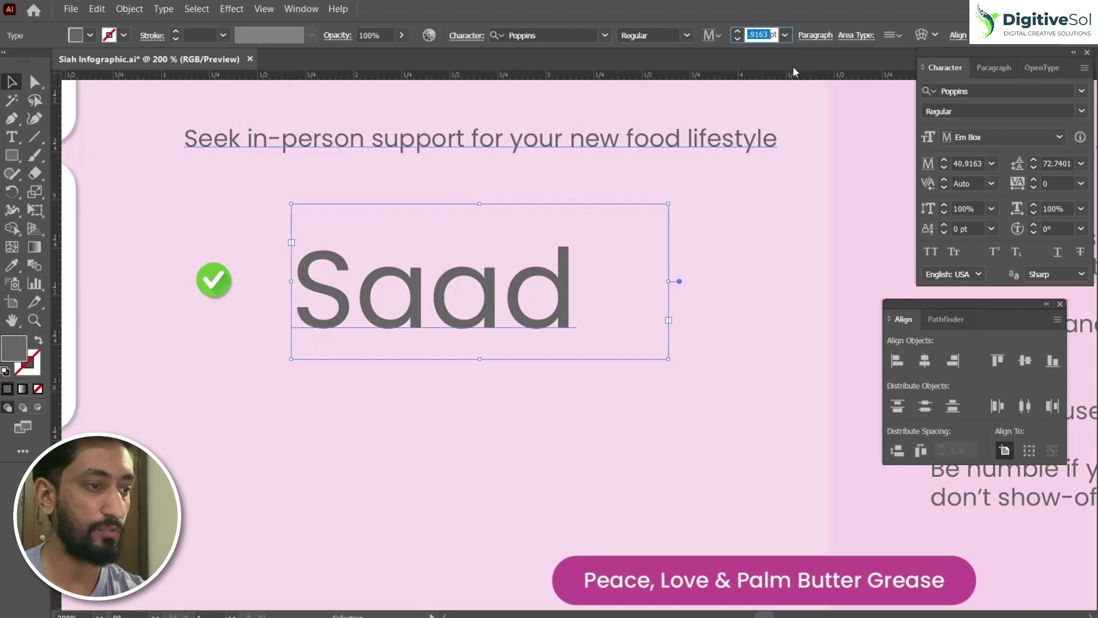
pyautogui.write('35')
pyautogui.press('Return')
pyautogui.write('20')
pyautogui.press('Return')
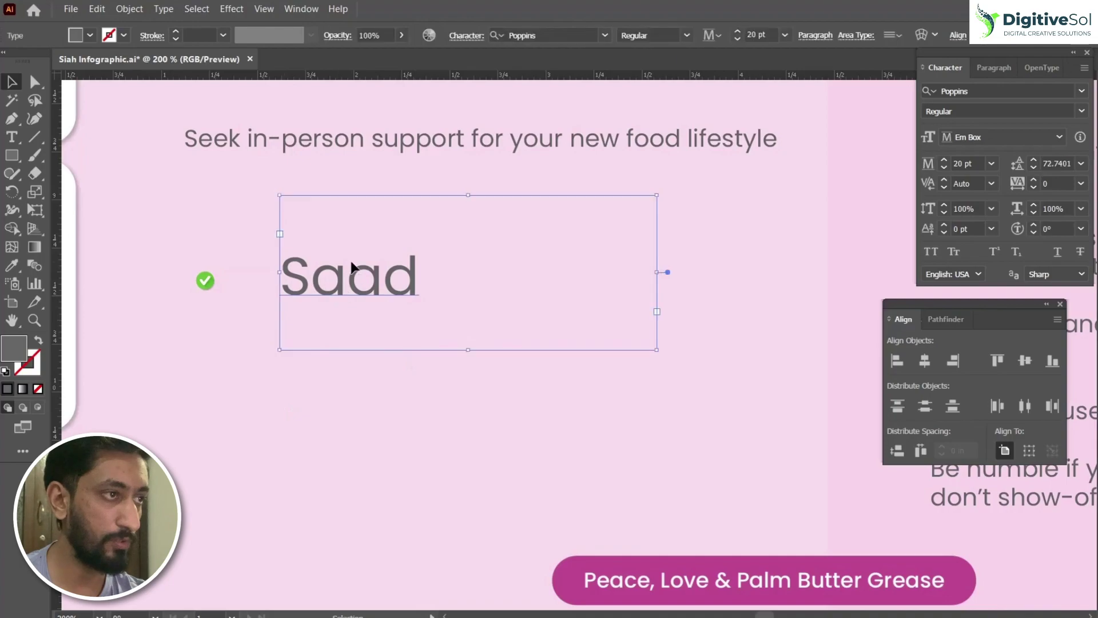
# - Increase the text frame's height to about 1.07 in and move the bullet lower than the text
pyautogui.moveTo(469, 351); pyautogui.dragTo(475, 375)
pyautogui.moveTo(207, 284); pyautogui.dragTo(212, 335)
# - Vertically center-align the lowered bullet to the taller text frame set as the key object
pyautogui.moveTo(171, 431); pyautogui.dragTo(395, 213)
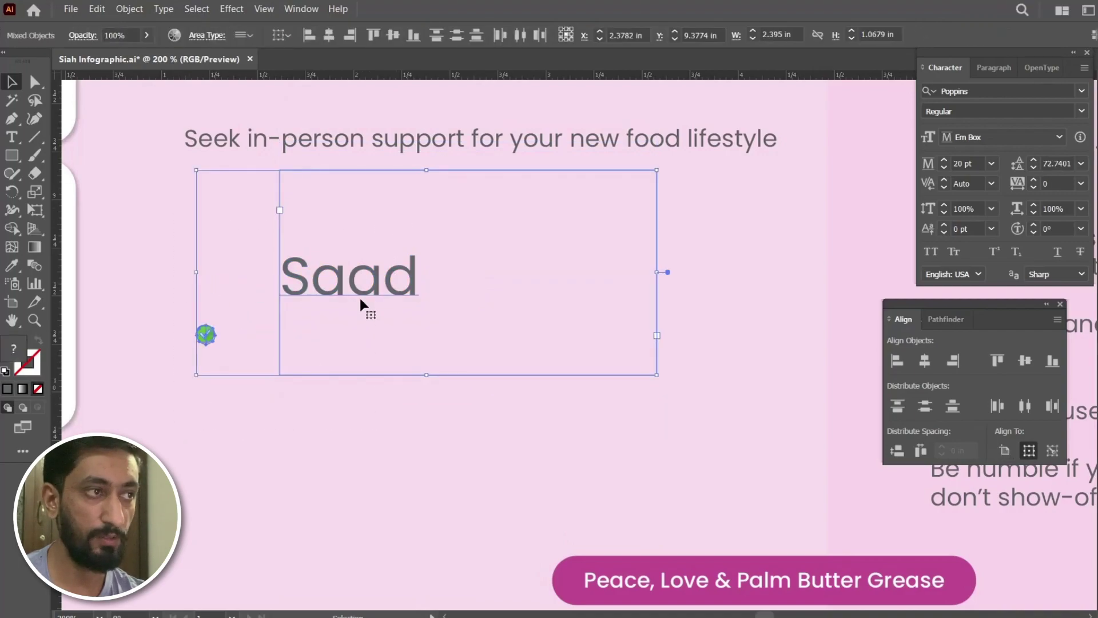
pyautogui.click(378, 288)
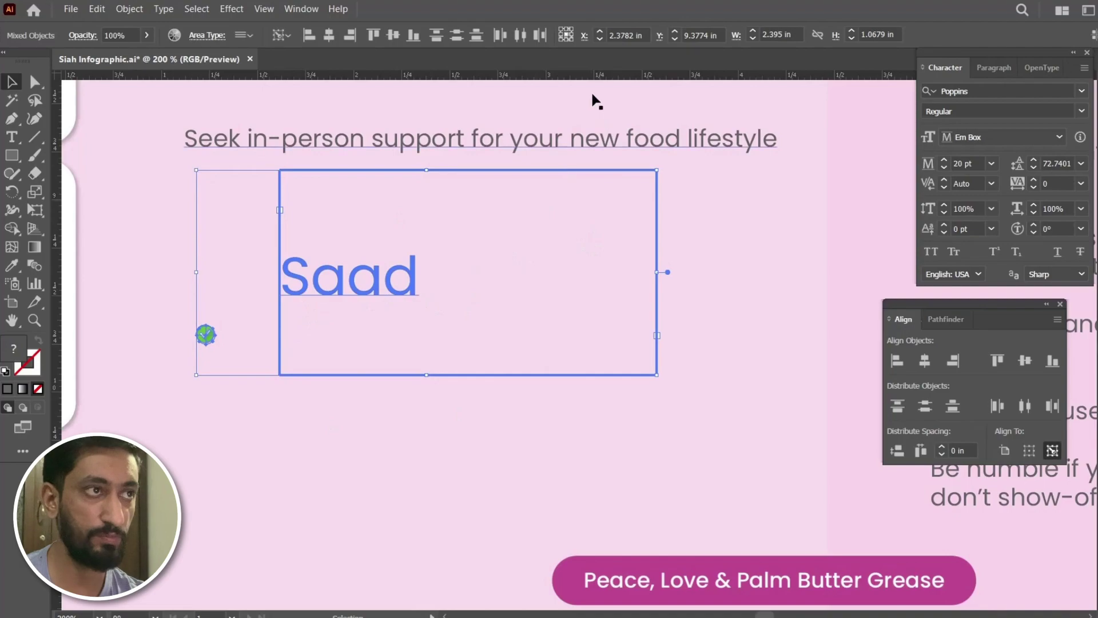
pyautogui.click(397, 39)
# - Move the bullet straight across onto the 20 pt text to check its vertical centering
pyautogui.click(211, 323)
pyautogui.moveTo(205, 283); pyautogui.dragTo(404, 291)
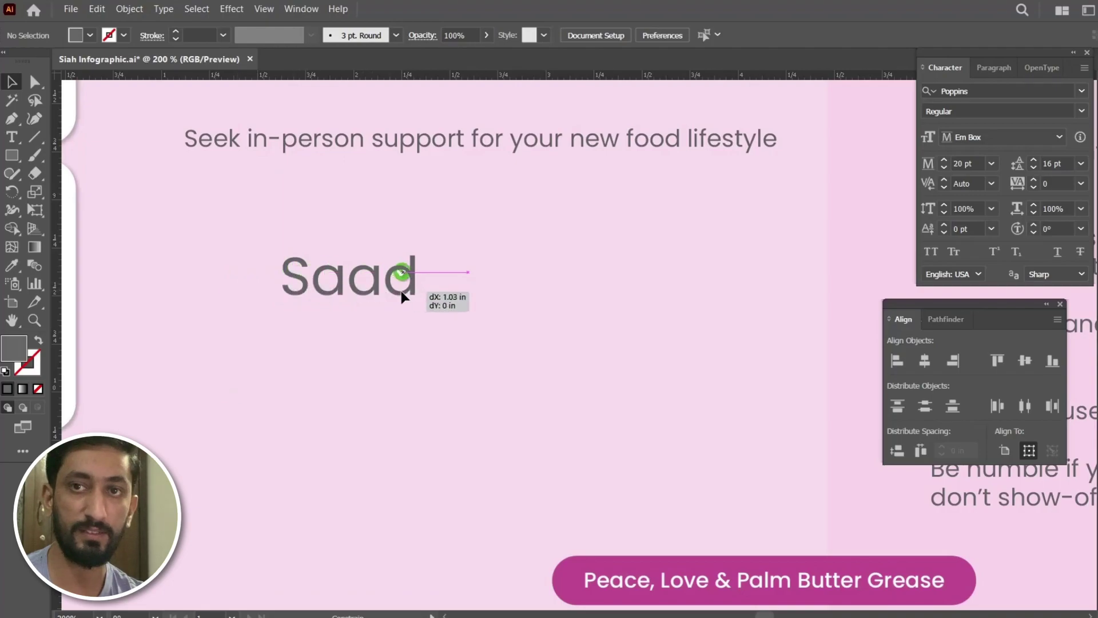